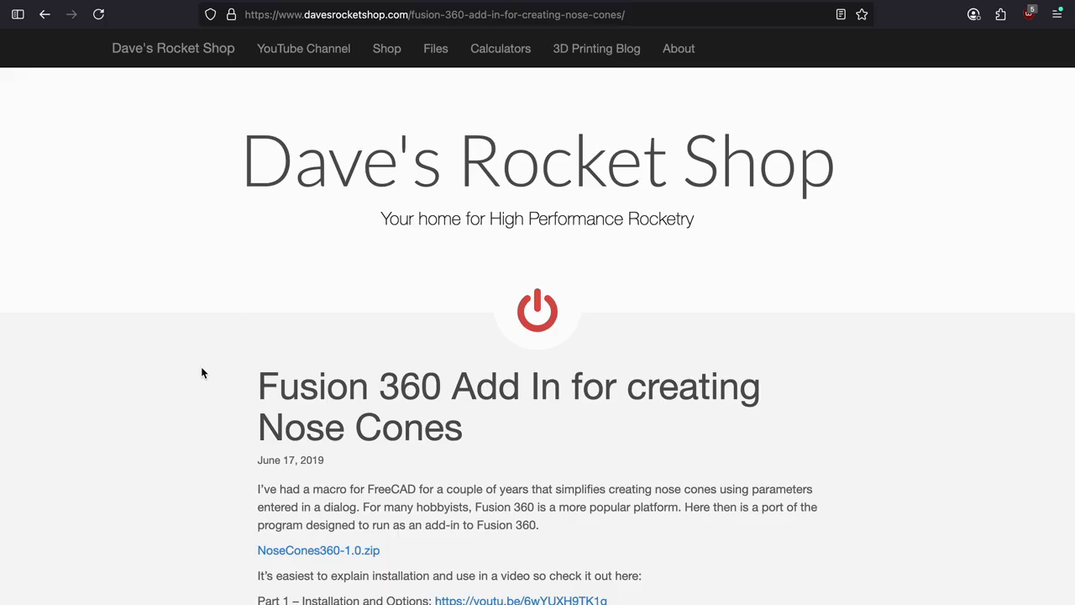
Download the NoseCones360-1.0.zip add-in from the nose cone article.
scroll(244, 420, "down", 5)
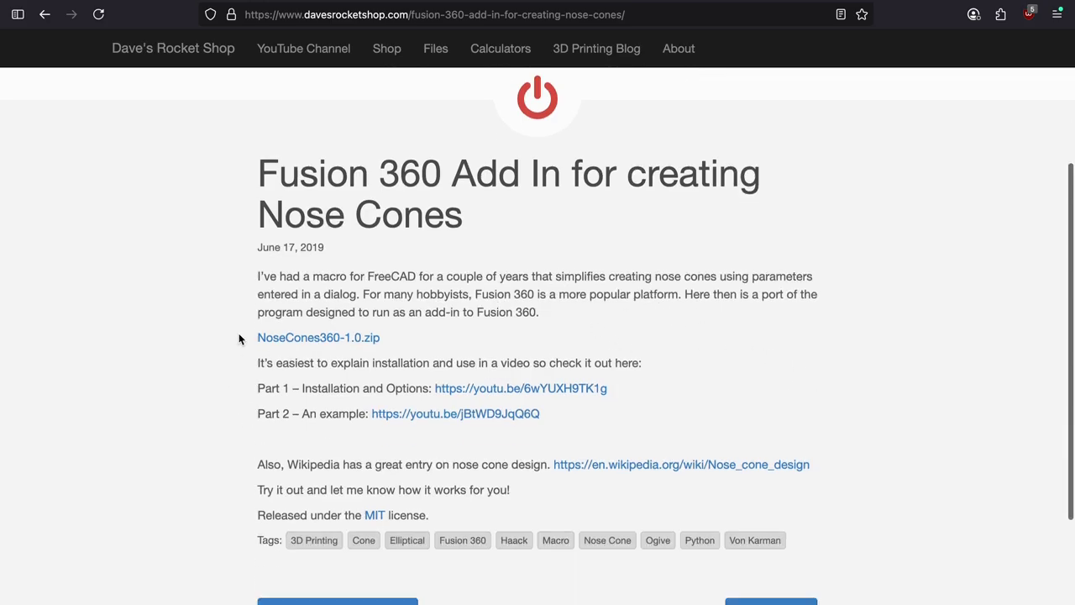
left_click_drag(240, 338, 411, 340)
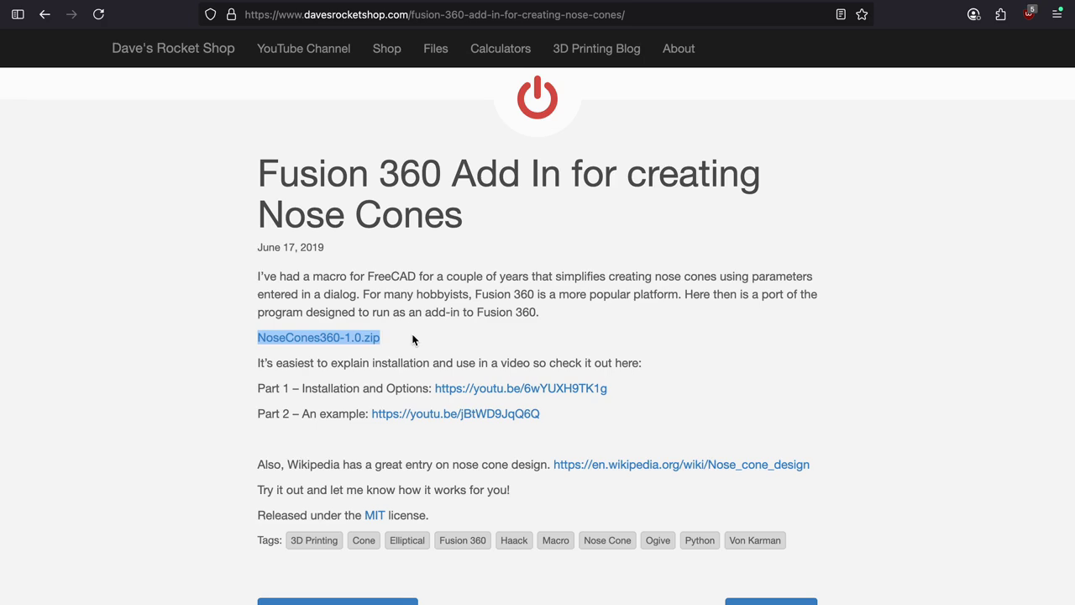
left_click(195, 264)
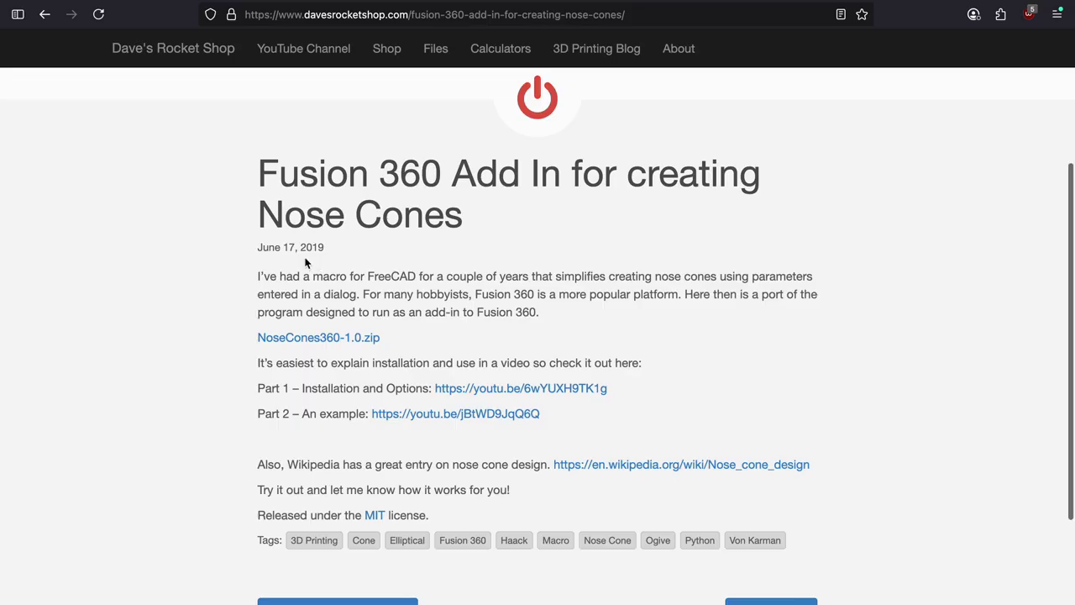
left_click_drag(335, 250, 237, 250)
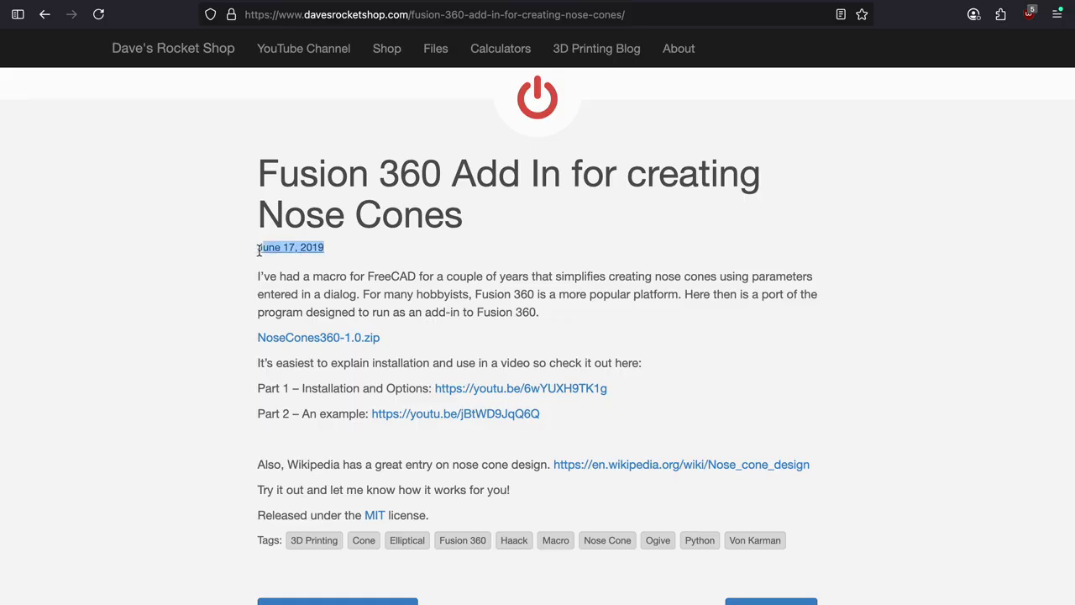
left_click(214, 329)
left_click(341, 340)
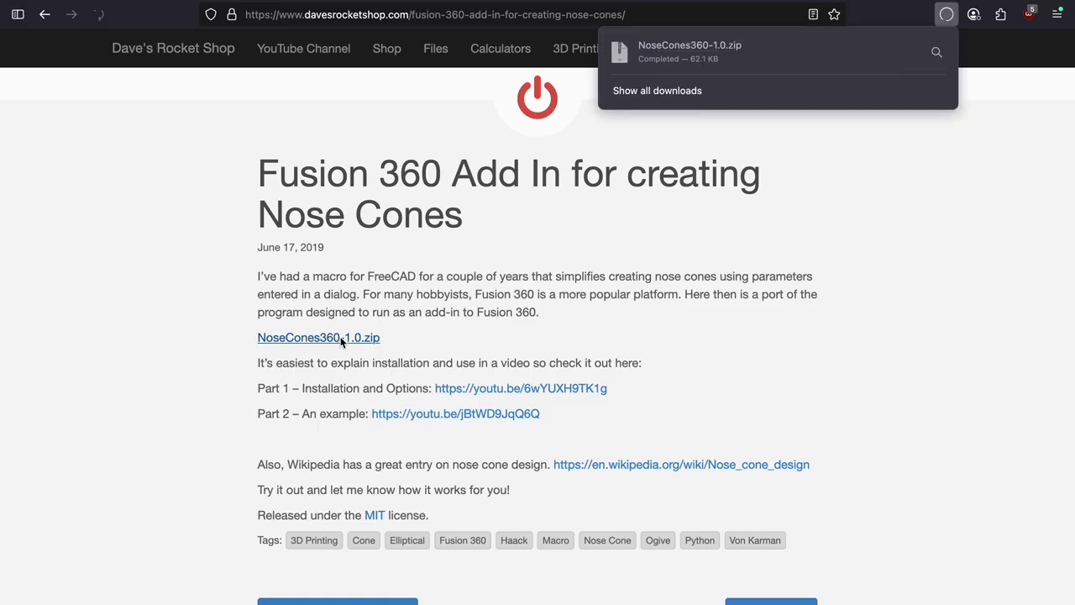
Extract the downloaded archive and place the NoseCones folder beside the zip file in the Aerospace folder.
left_click(721, 59)
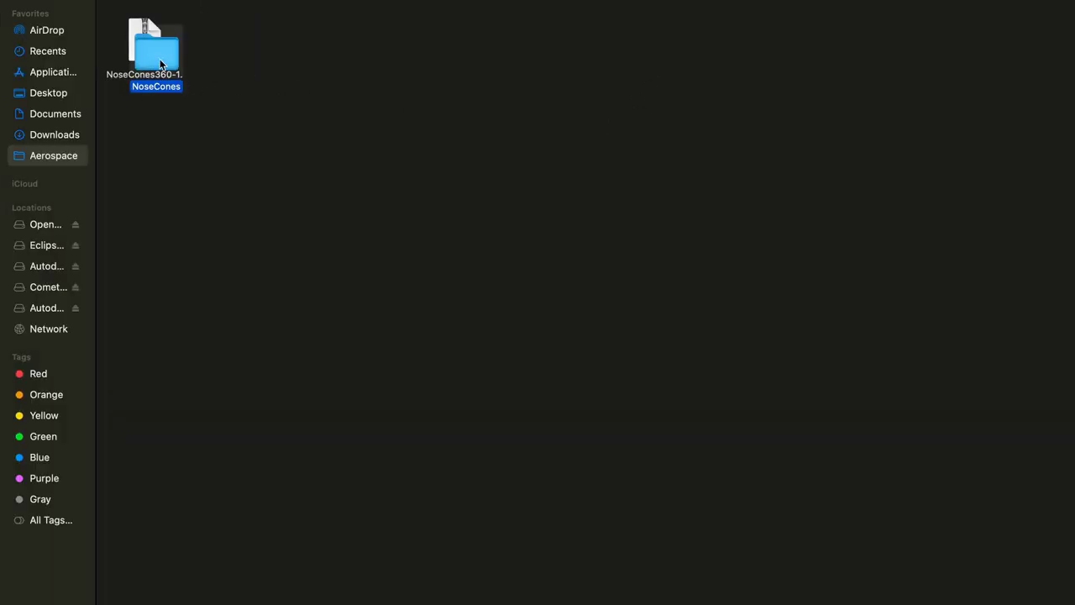
left_click_drag(132, 37, 233, 49)
left_click(288, 67)
left_click(226, 49)
left_click(288, 60)
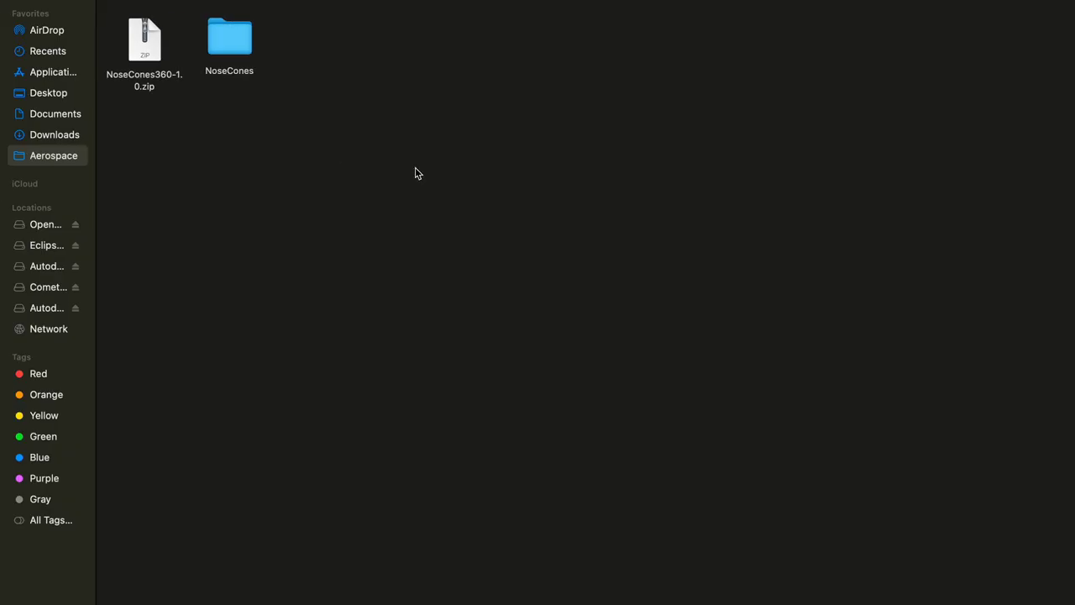
Switch to Autodesk Fusion and create a new blank design.
key("super+Tab")
key("super+Tab")
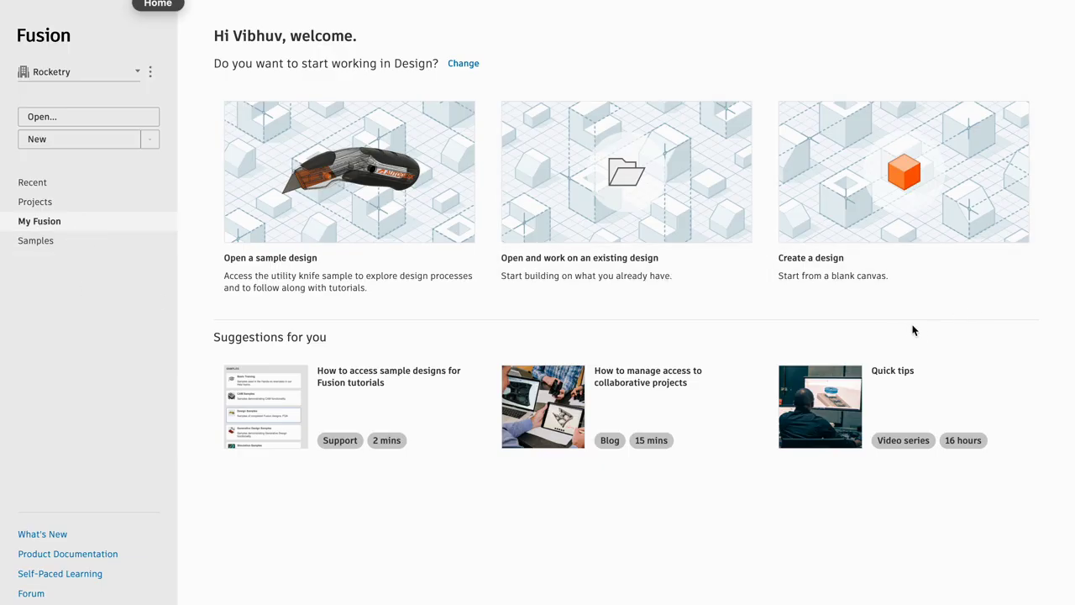
left_click(888, 221)
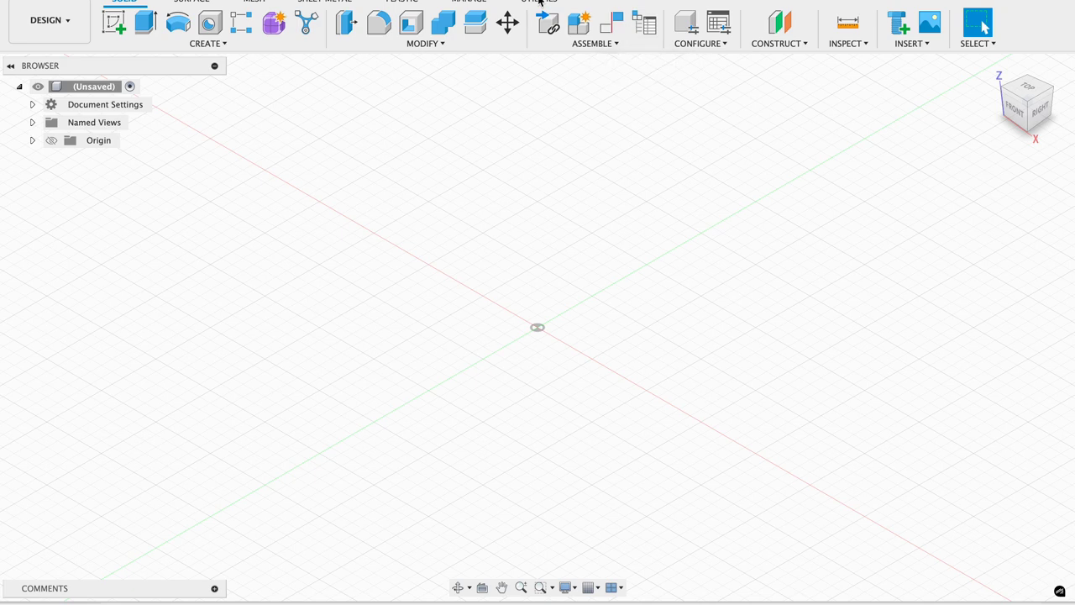
Open the Scripts and Add-Ins manager, allowing Fusion to access the Documents folder, and look through the list.
left_click(540, 2)
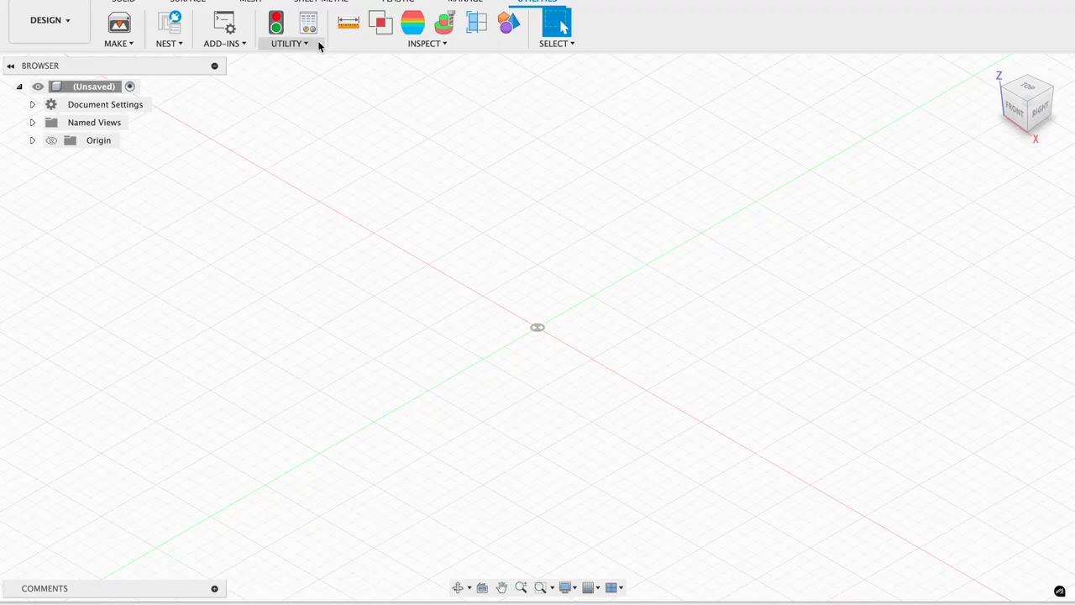
left_click(243, 45)
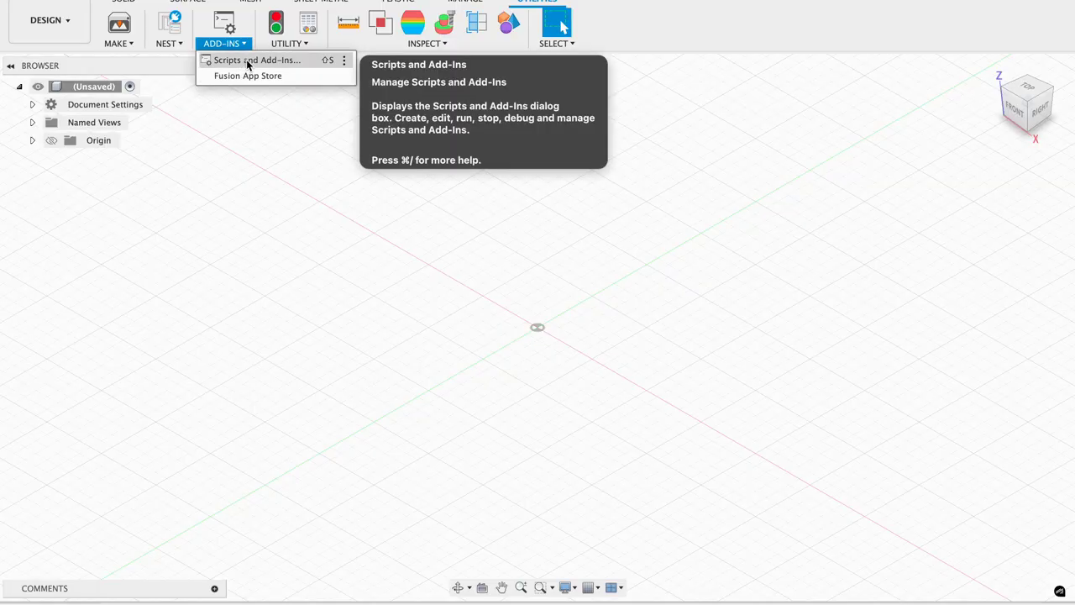
left_click(246, 64)
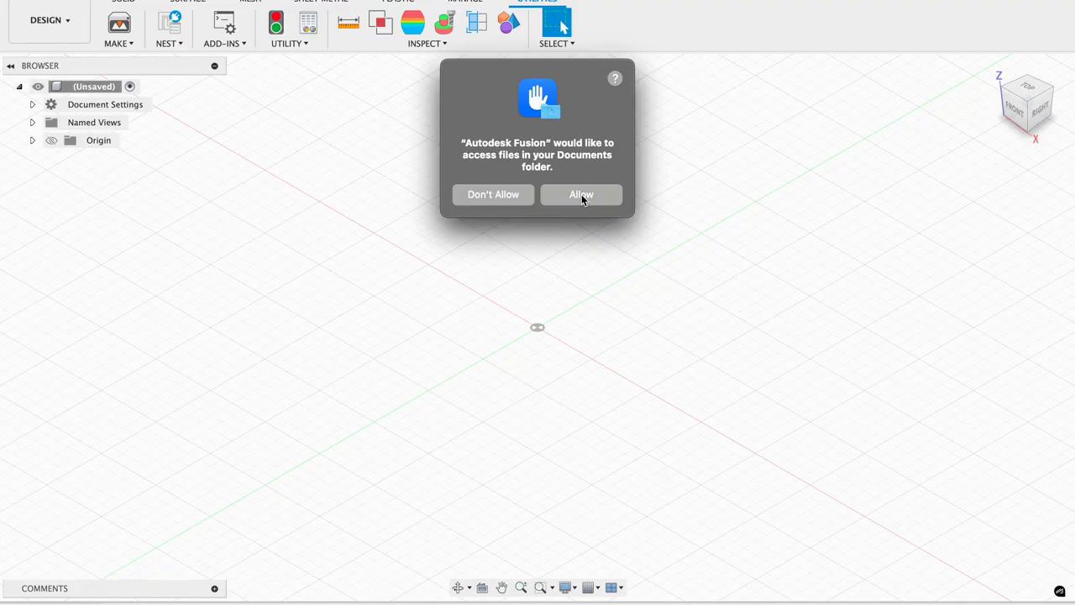
left_click(581, 194)
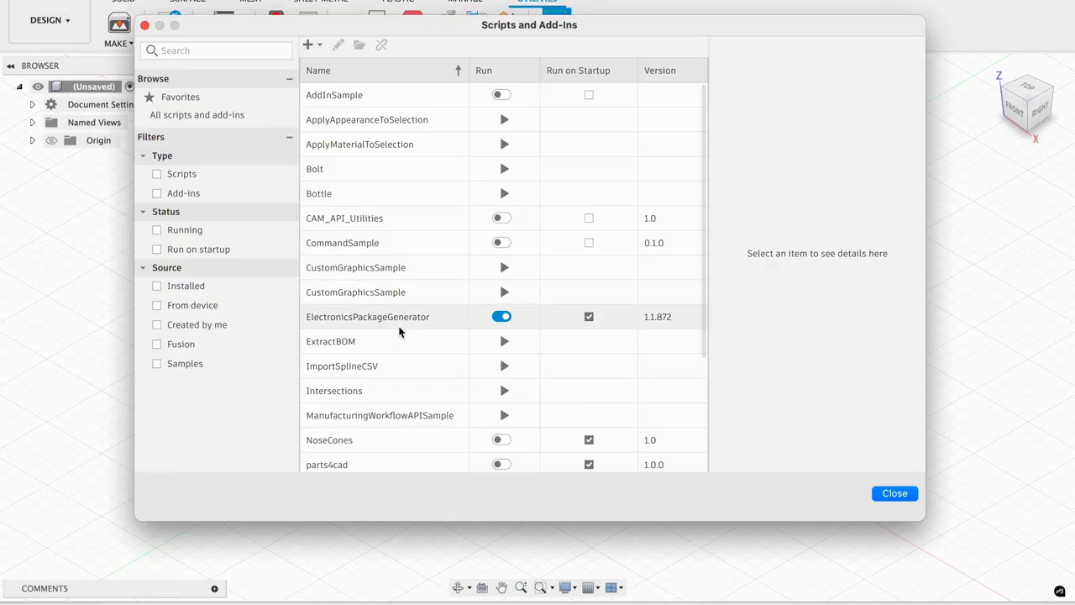
scroll(366, 223, "down", 3)
scroll(365, 222, "up", 3)
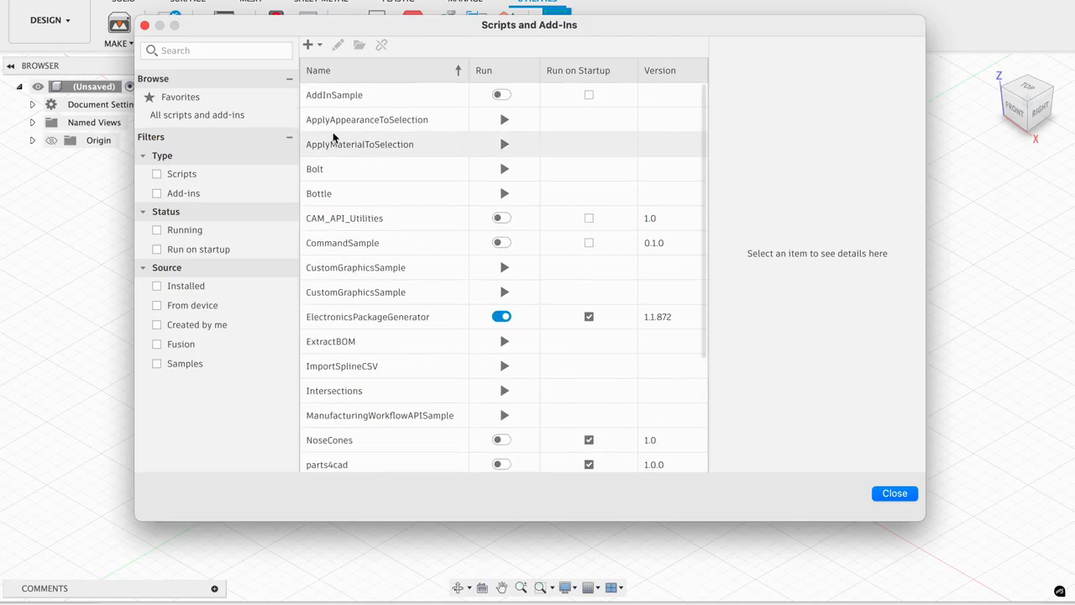
Add the NoseCones folder from the Aerospace folder on the device as an add-in.
left_click(310, 44)
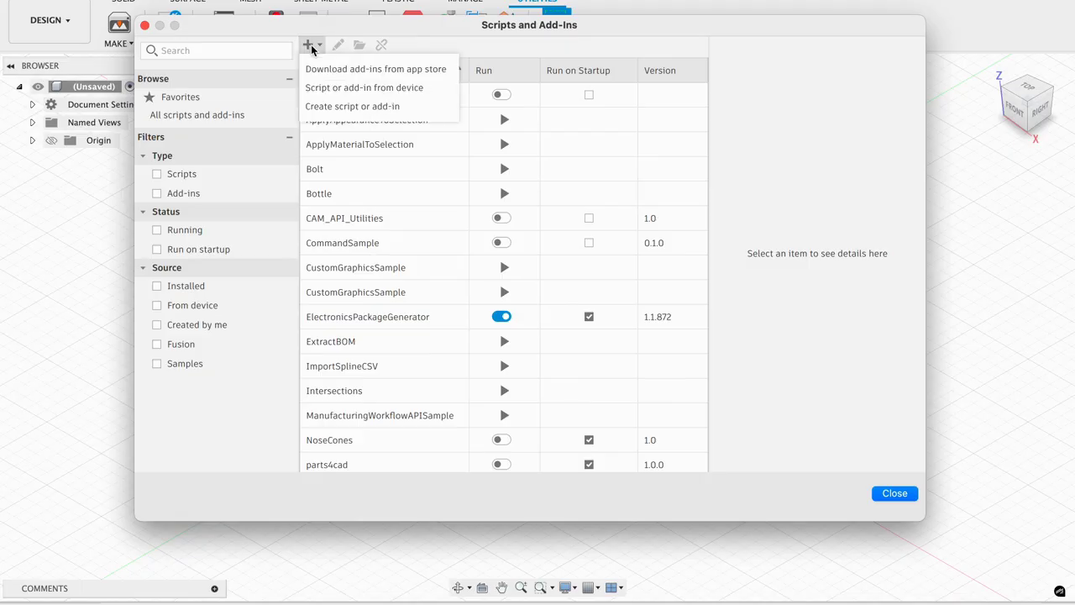
left_click(310, 45)
left_click(310, 44)
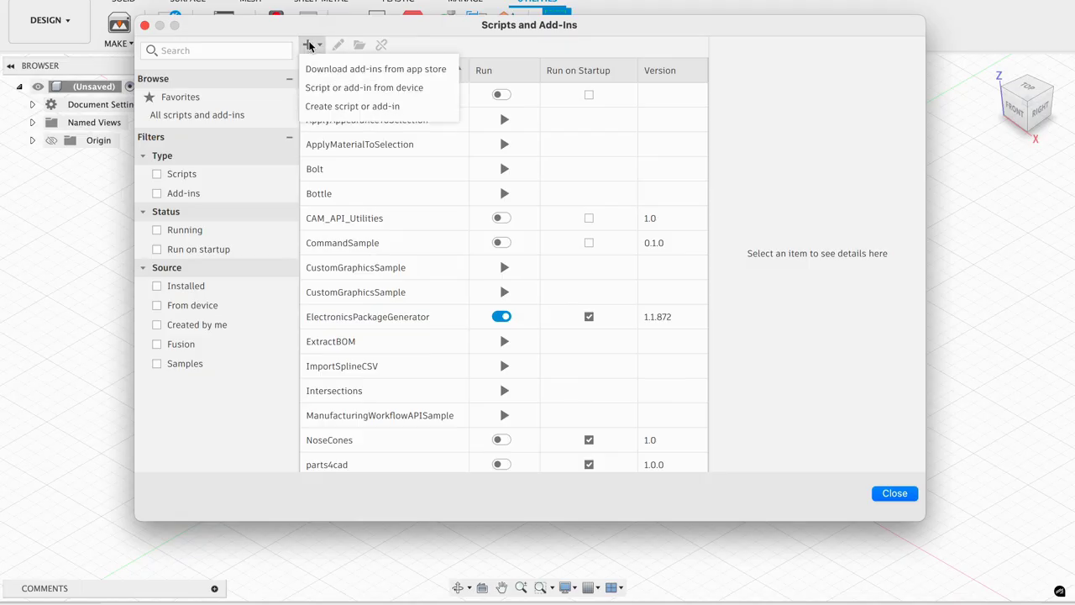
left_click(341, 89)
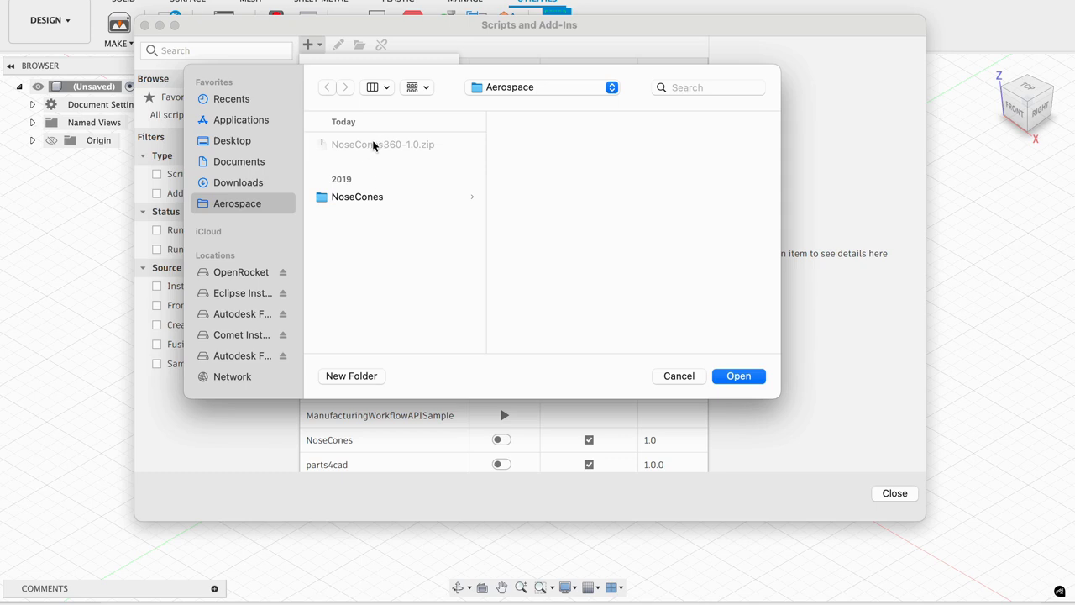
left_click(353, 197)
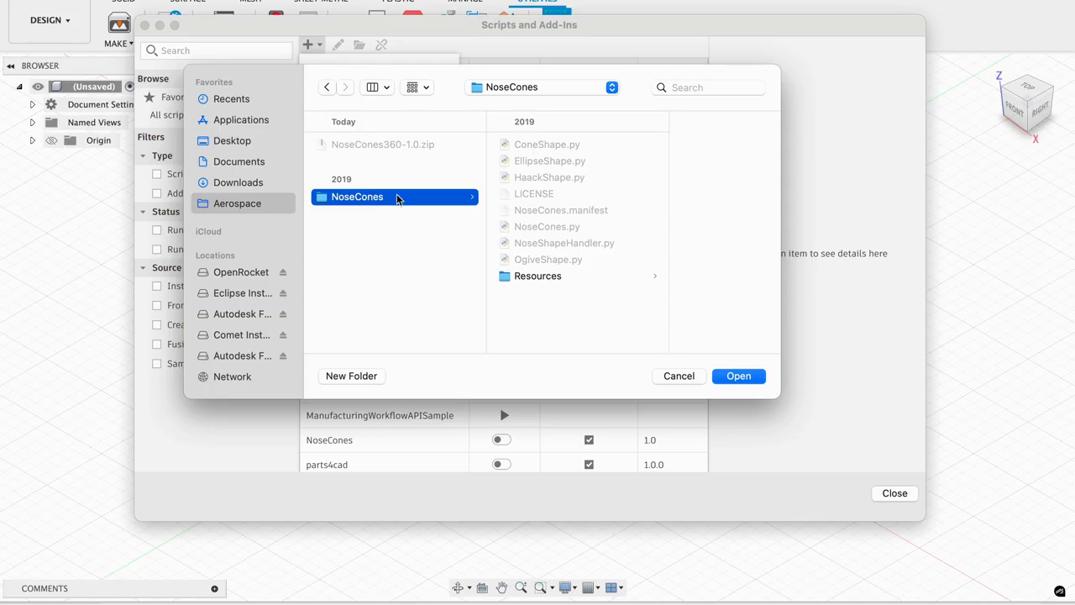
left_click(548, 277)
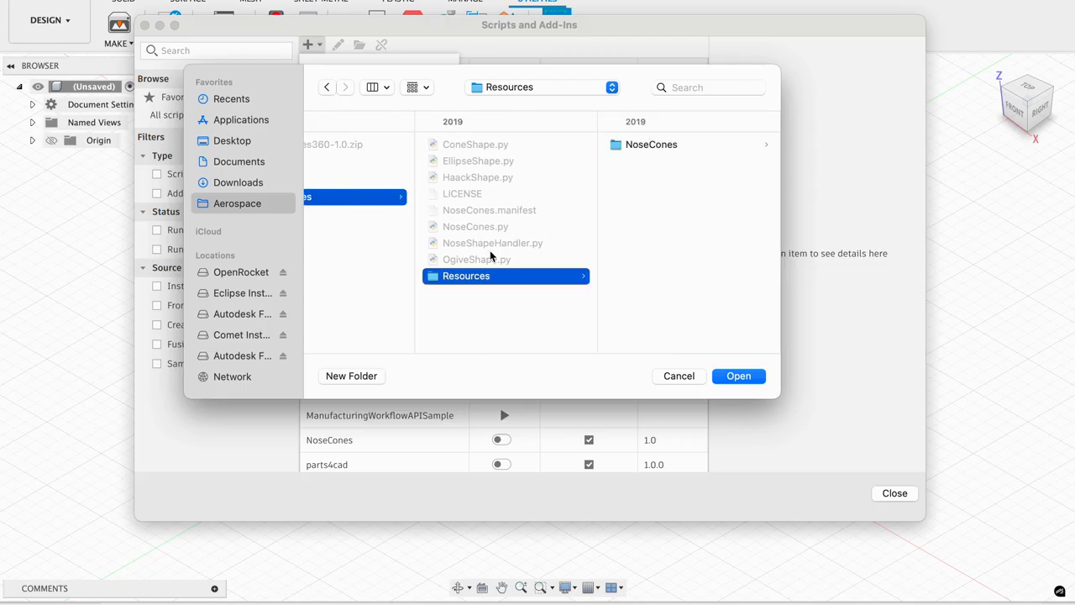
scroll(429, 201, "left", 2)
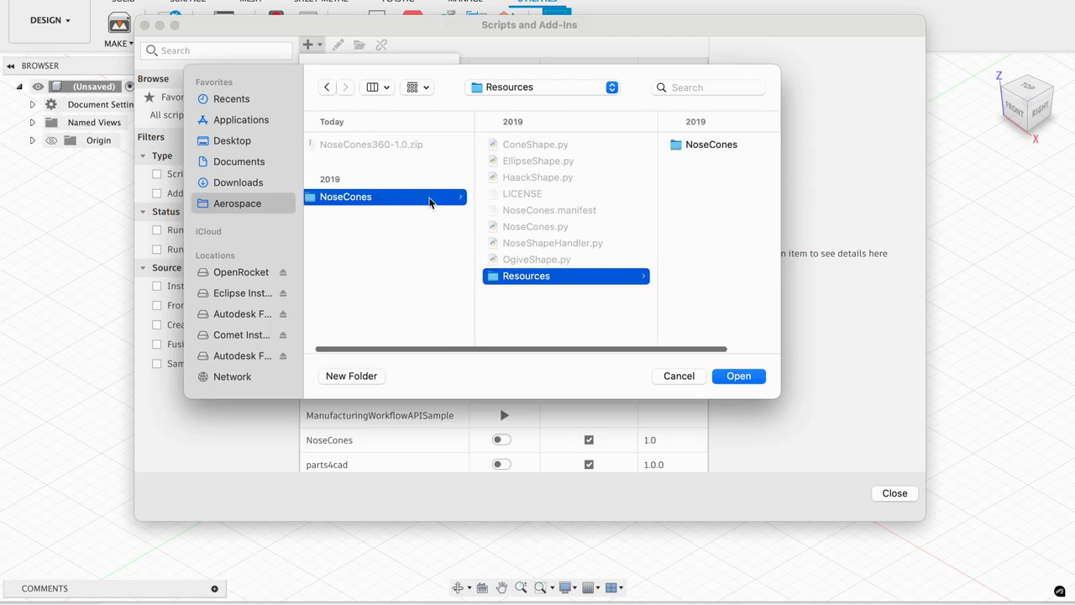
left_click(409, 198)
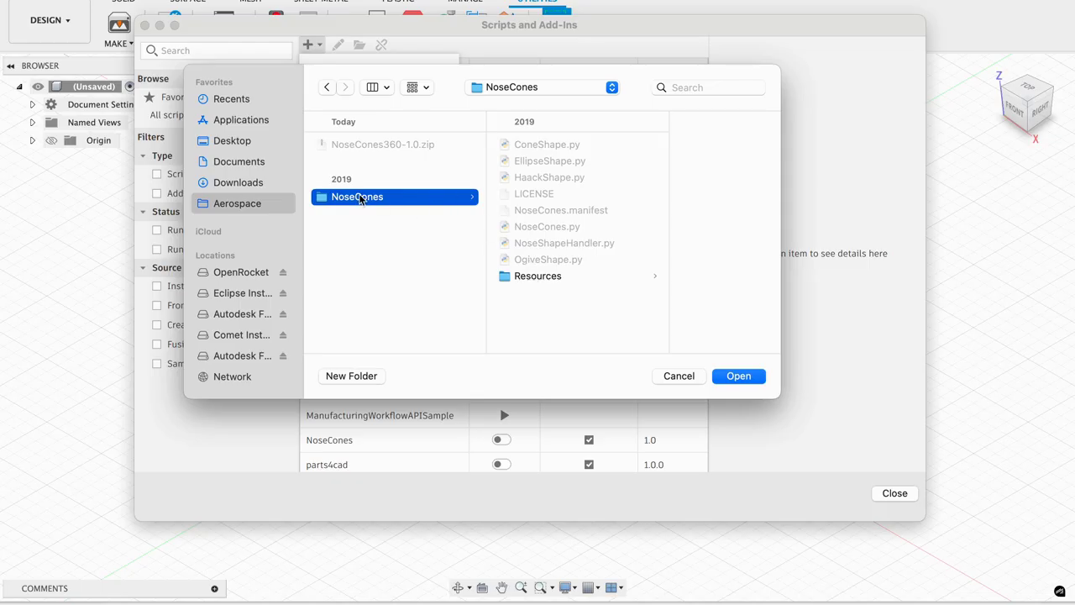
left_click(739, 377)
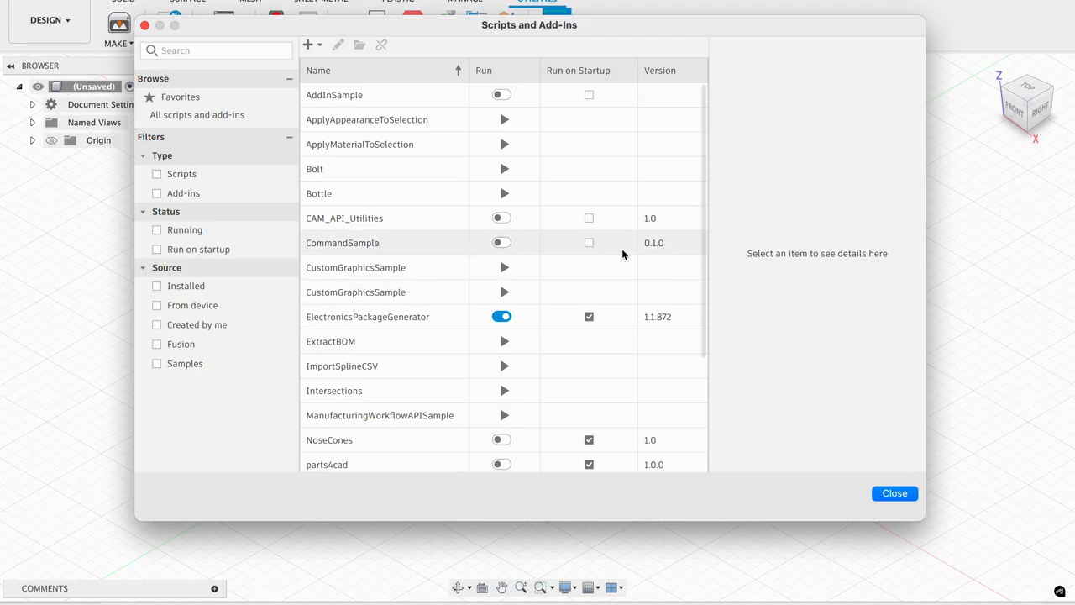
Find the NoseCones add-in in the list and turn on running it.
scroll(573, 310, "down", 5)
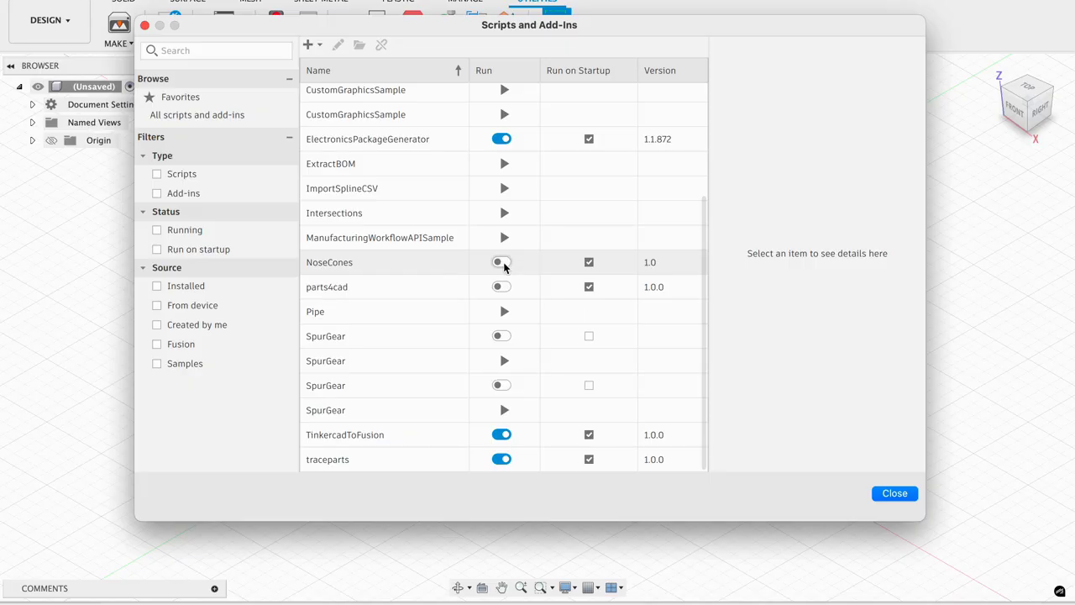
scroll(504, 267, "up", 1)
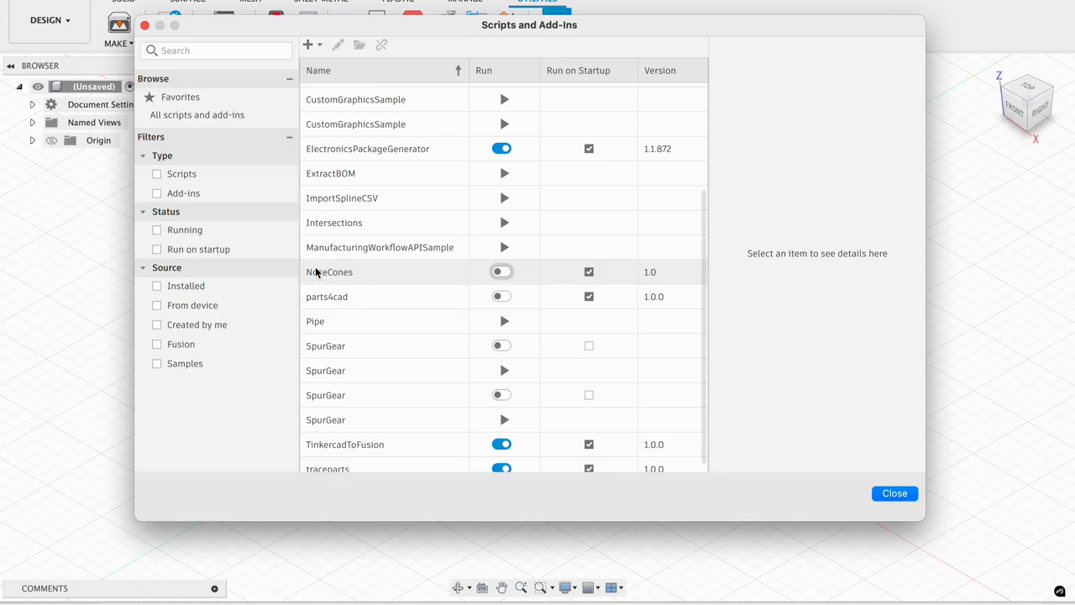
scroll(361, 270, "up", 5)
scroll(362, 267, "down", 3)
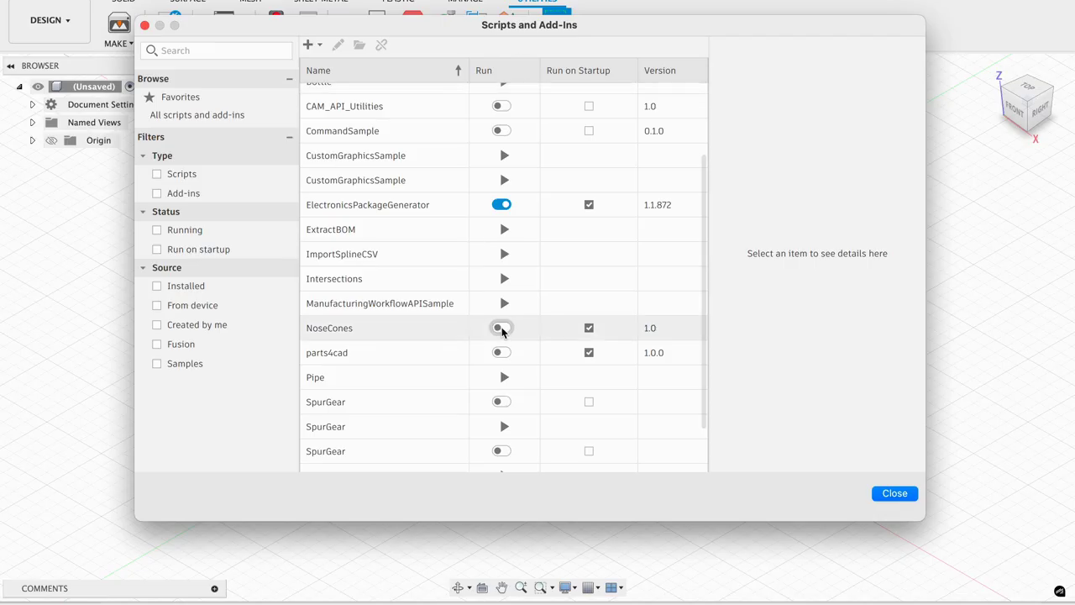
left_click(500, 328)
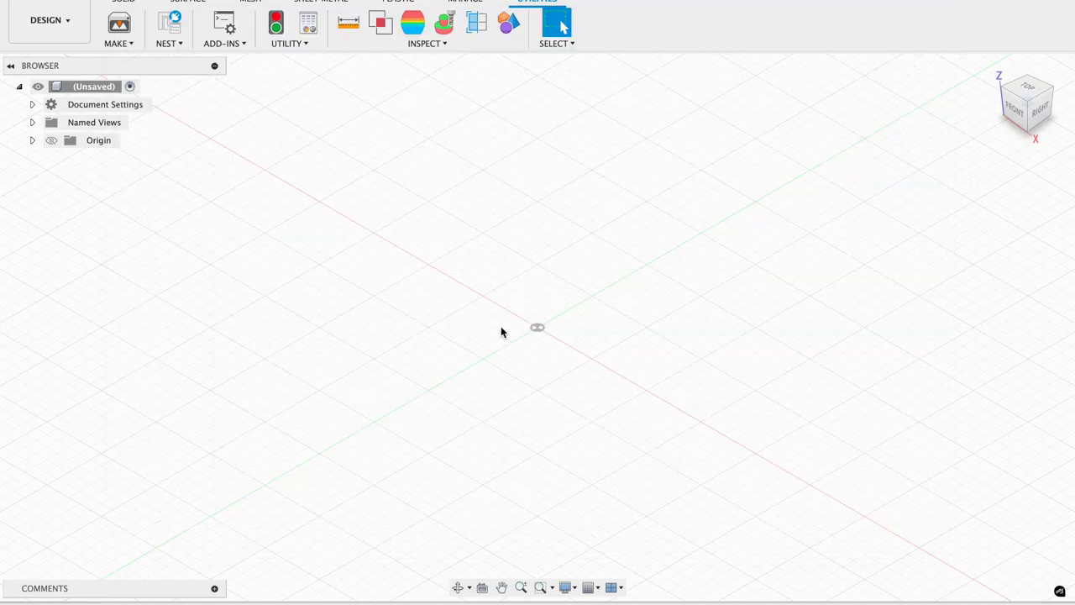
Create a new solid-modeling sketch on the vertical plane facing the right view.
left_click(127, 1)
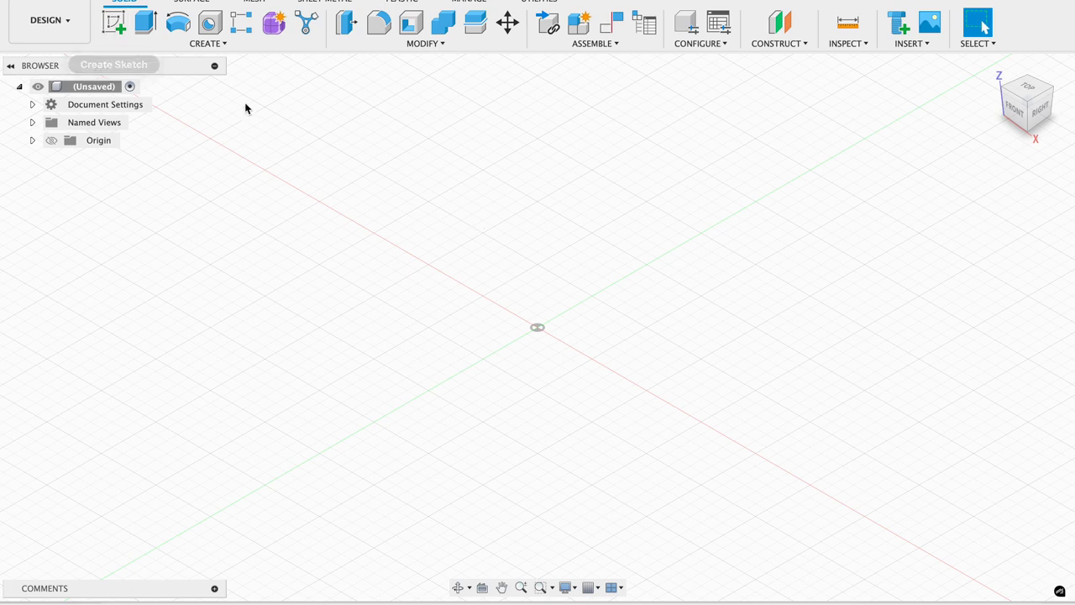
left_click(118, 27)
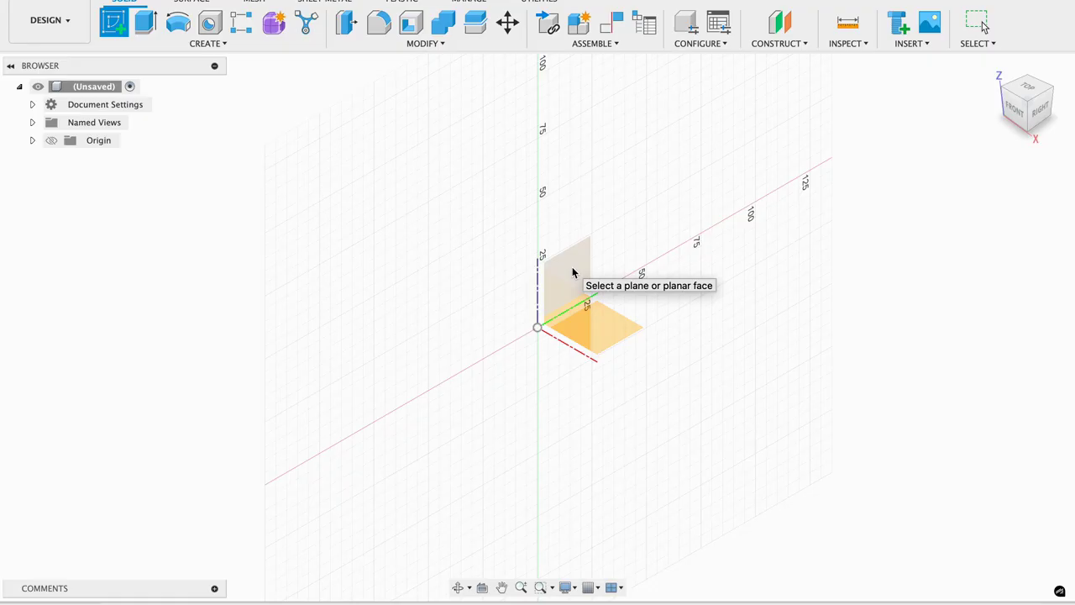
left_click(573, 272)
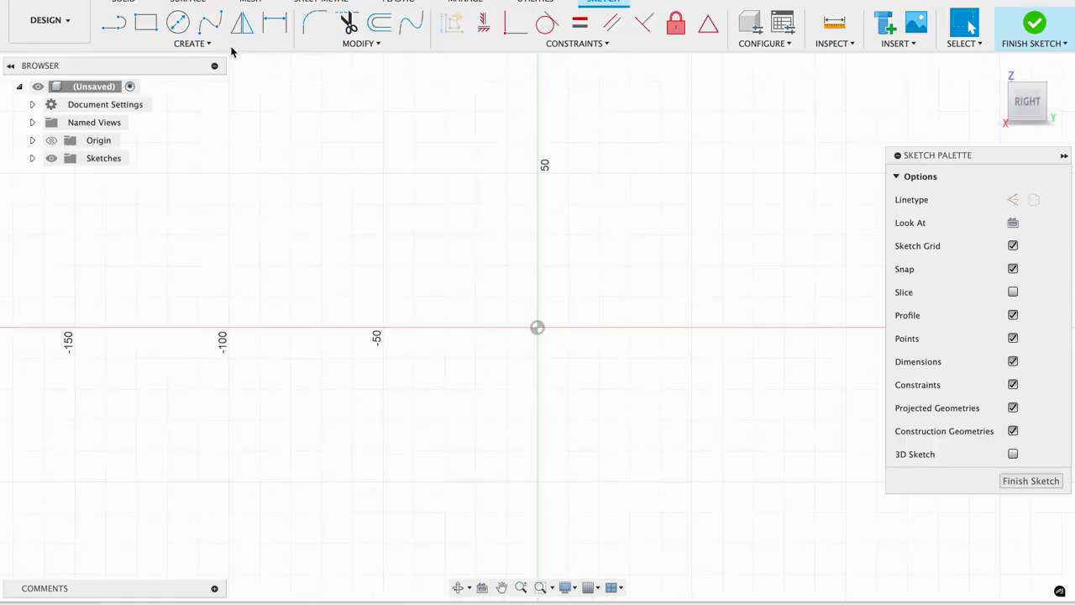
Start the Nose Cone Generator in the sketch and set the nose type to elliptical.
left_click(177, 25)
left_click(210, 43)
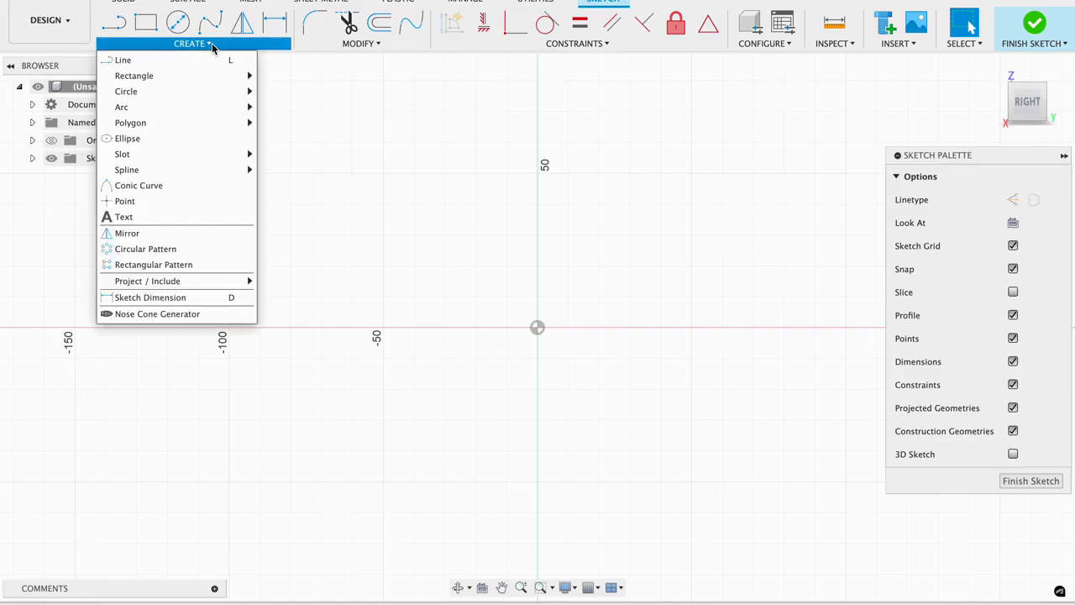
left_click(192, 315)
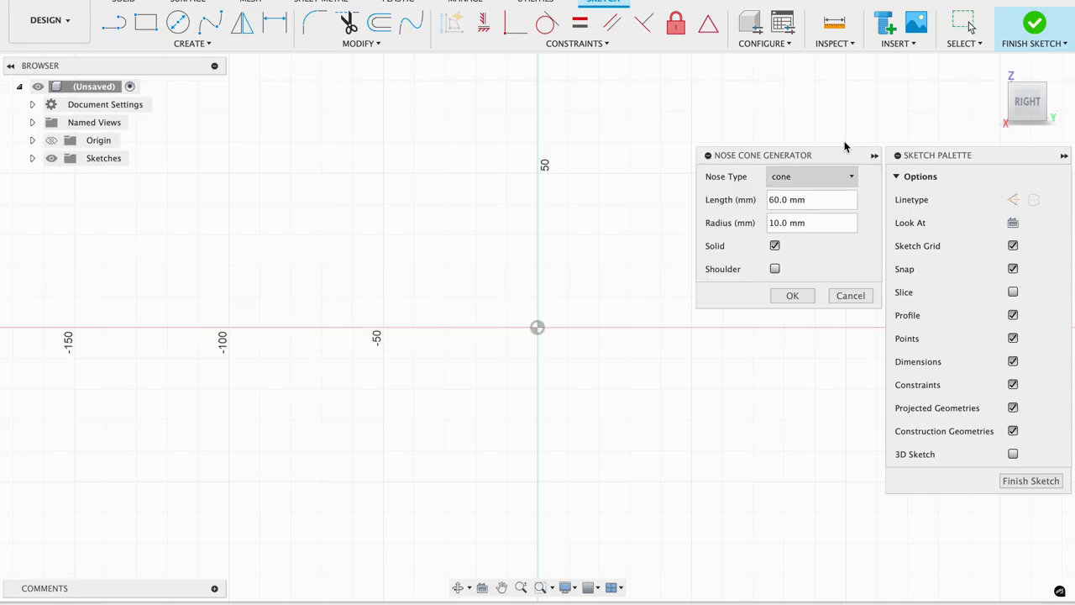
left_click(799, 177)
left_click(803, 178)
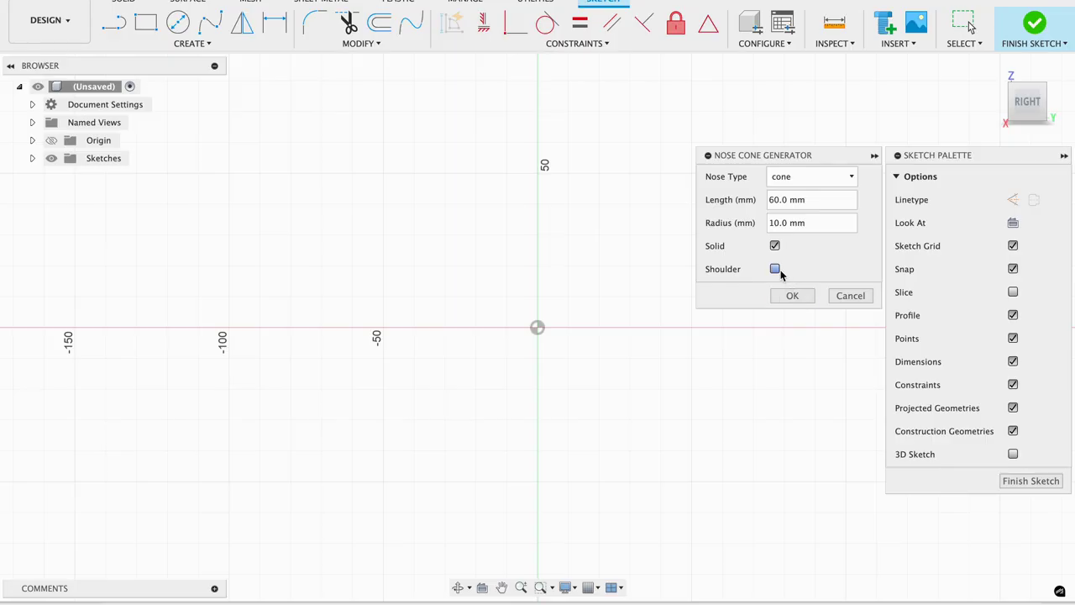
left_click(802, 181)
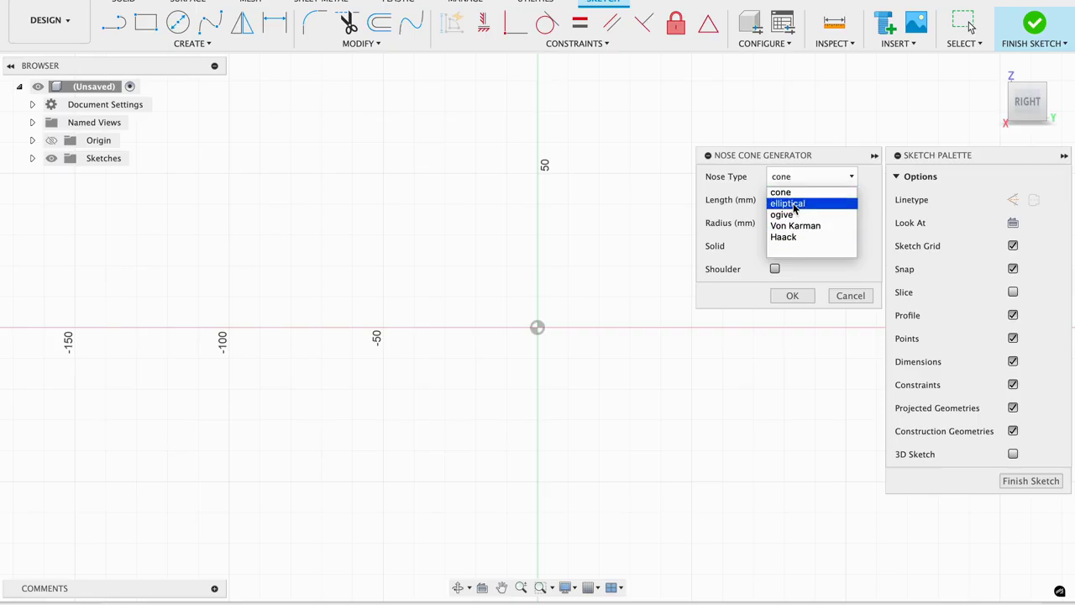
left_click(794, 203)
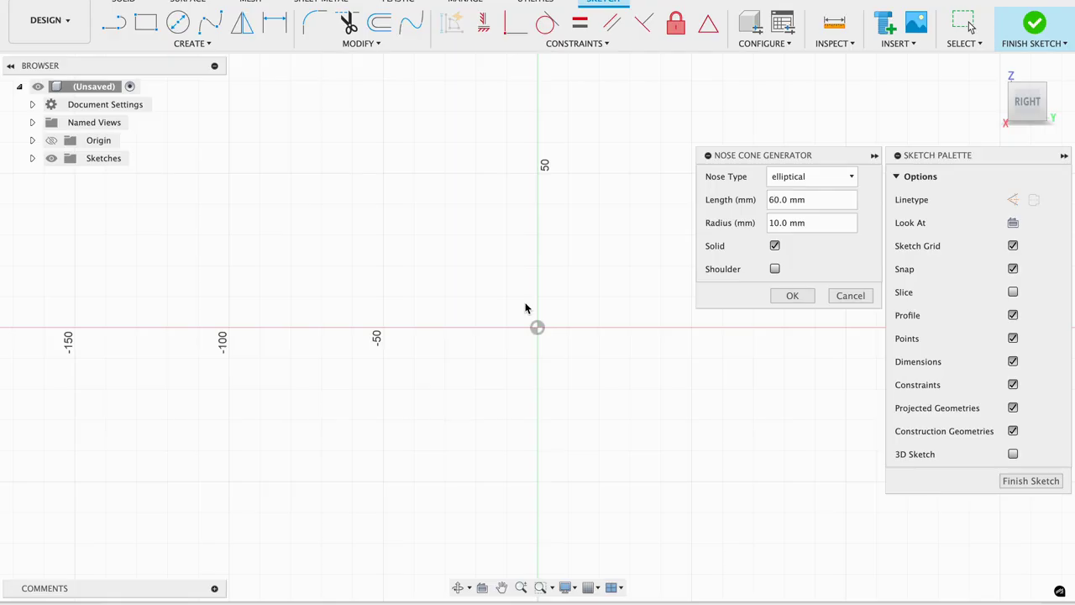
Set the nose cone's length to 100 mm and its radius to 20 mm.
left_click(781, 222)
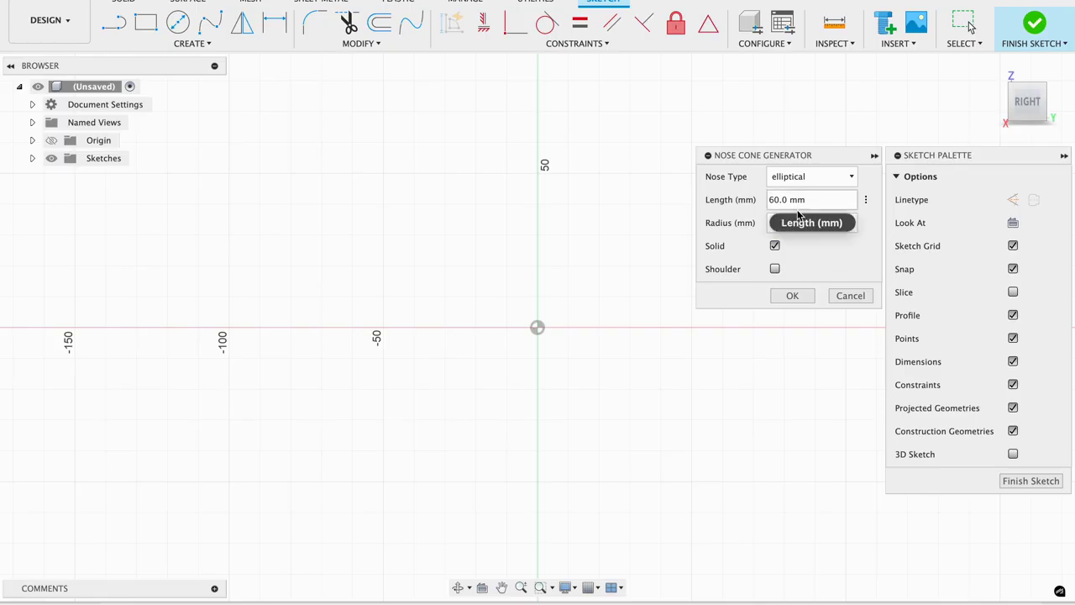
left_click(775, 199)
key("BackSpace")
type("10")
left_click(778, 223)
key("BackSpace")
key("BackSpace")
type("20")
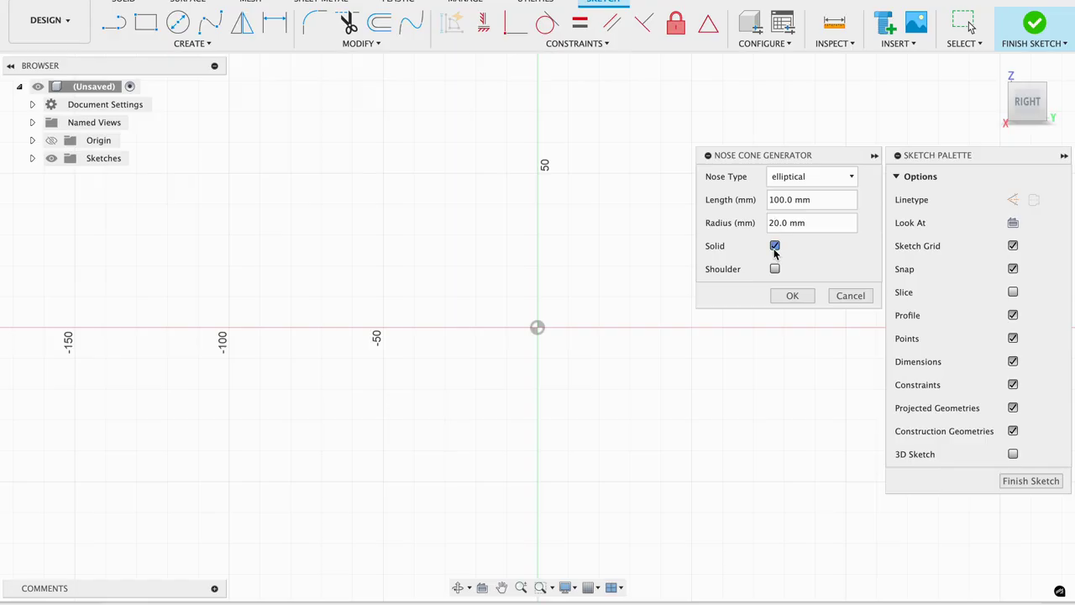
Make the nose cone hollow instead of solid with a 2 mm wall thickness, and enable the shoulder.
left_click(775, 246)
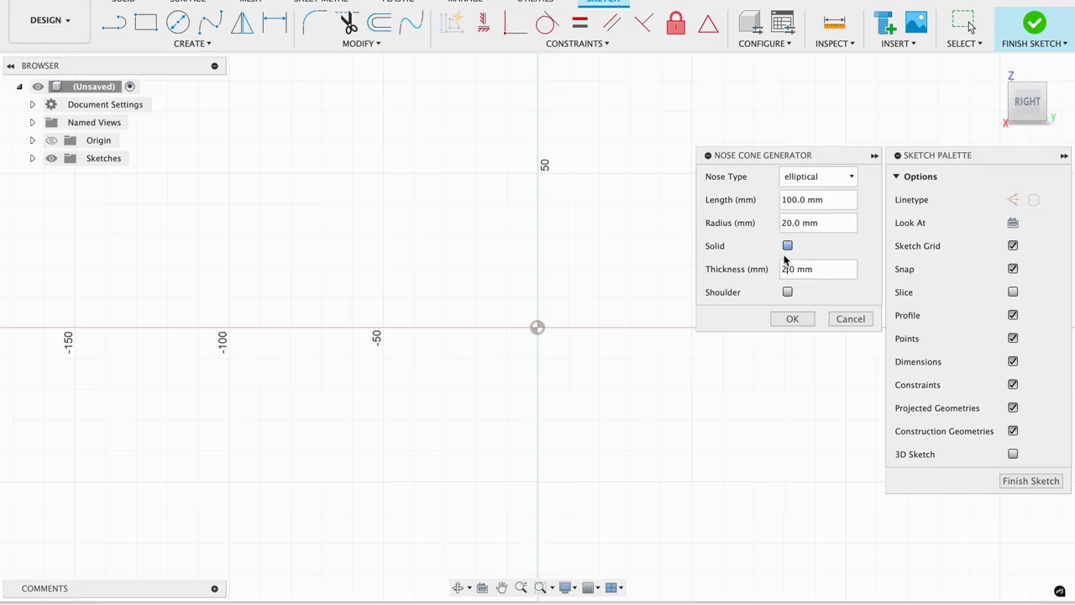
key("BackSpace")
key("Delete")
type("2.")
left_click(788, 292)
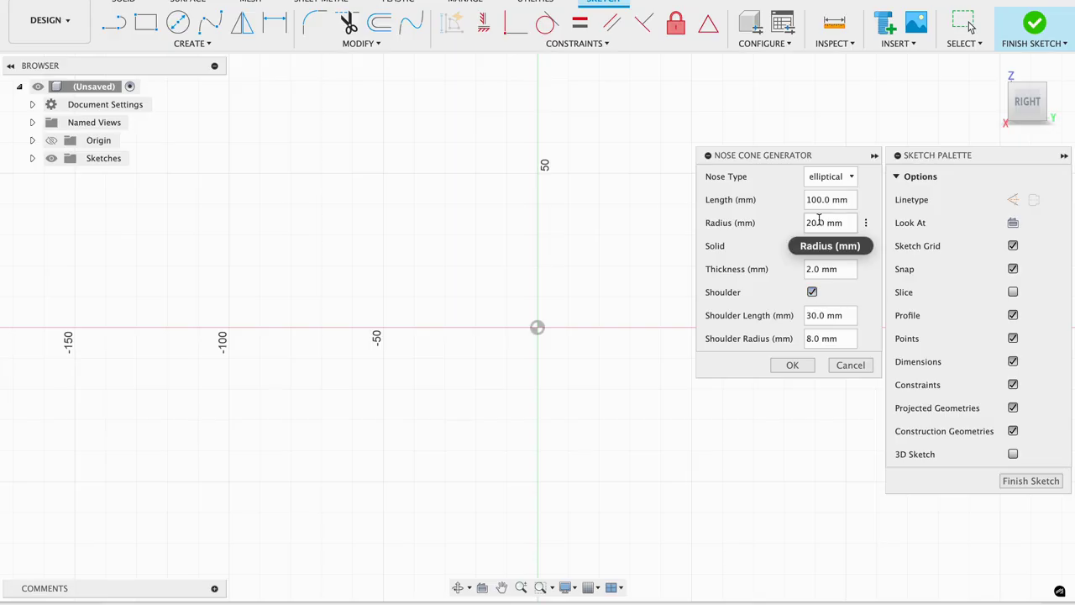
Set the shoulder radius to 18 mm and the shoulder length to 30 mm, and generate the nose cone profile.
left_click(810, 340)
type("1")
left_click(808, 316)
key("BackSpace")
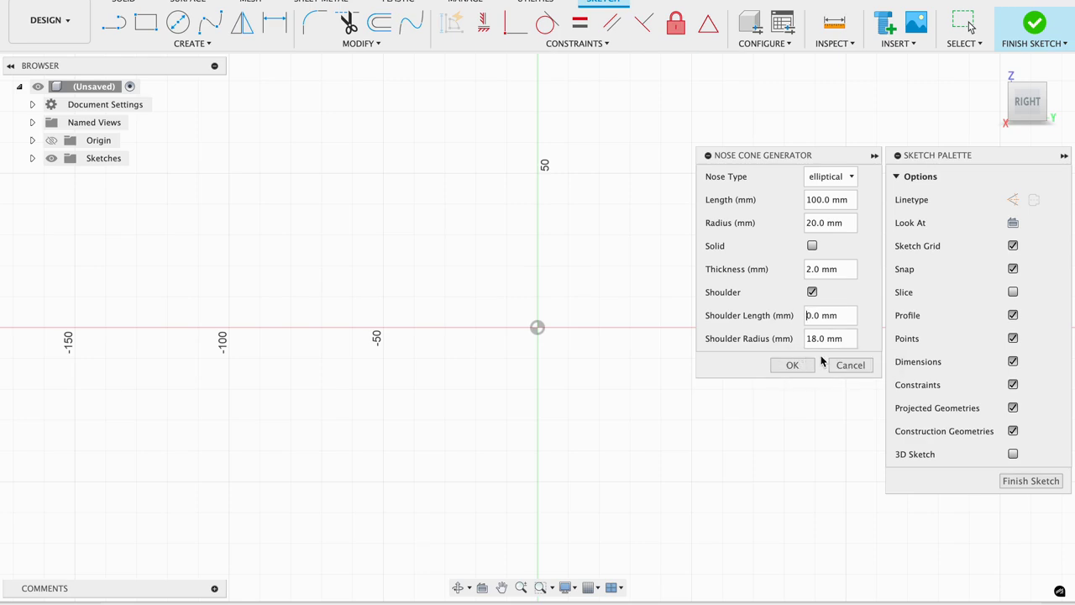
type("3")
left_click(792, 364)
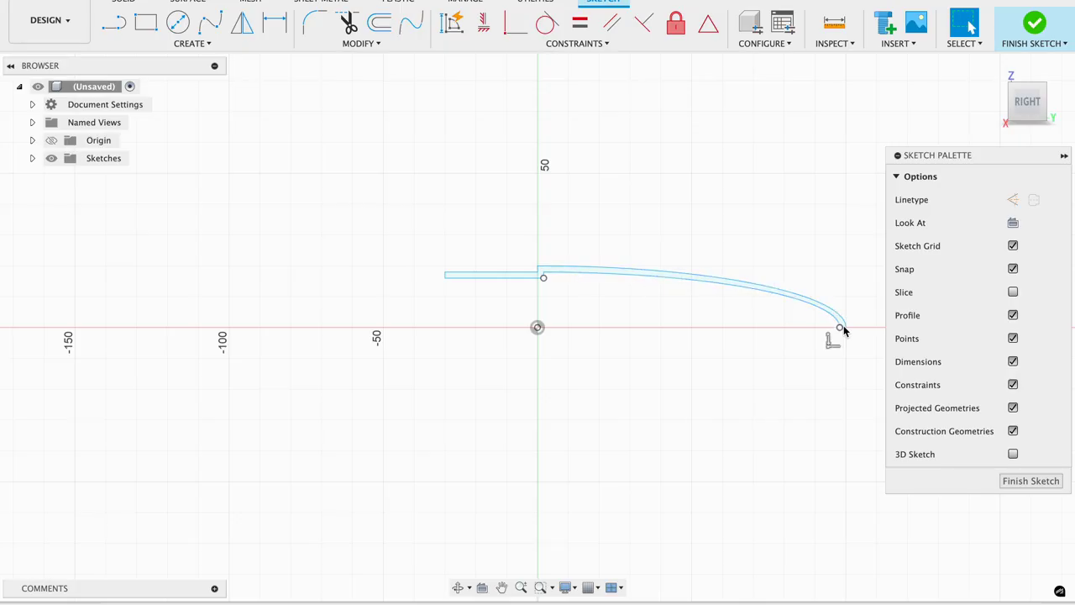
Finish the sketch containing the generated nose cone profile.
scroll(842, 332, "up", 1)
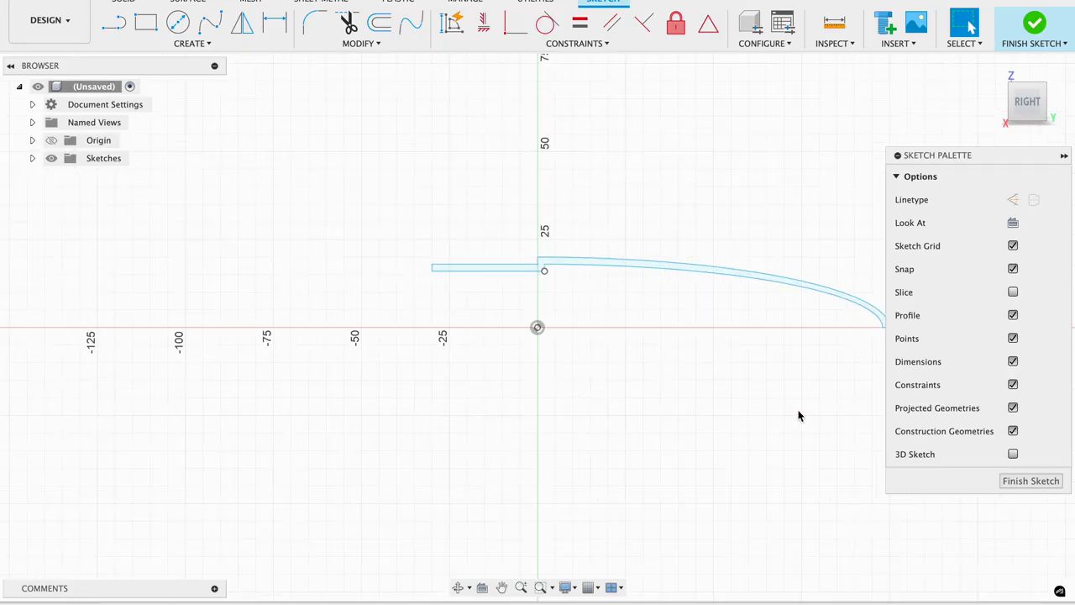
scroll(722, 328, "down", 1)
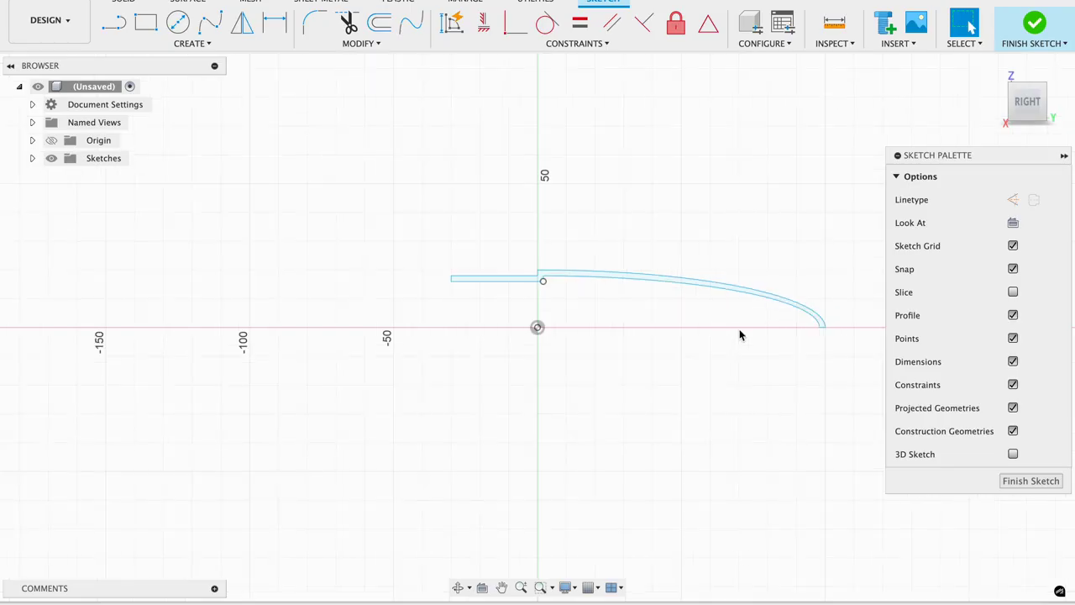
left_click(1047, 84)
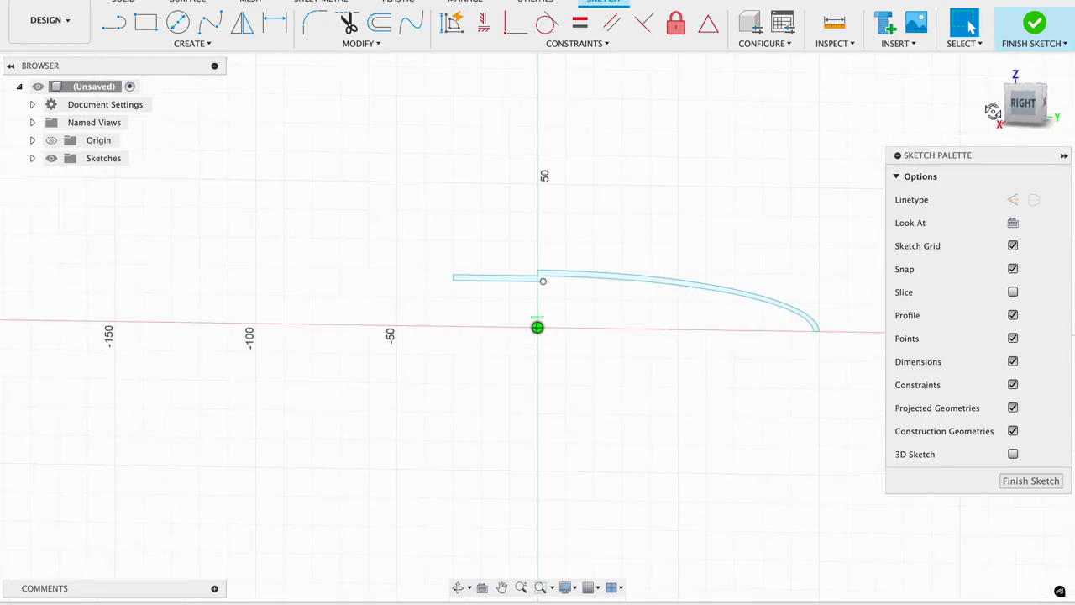
mouse_move(1016, 102)
left_mouse_down()
mouse_move(971, 87)
mouse_move(711, 127)
left_mouse_up()
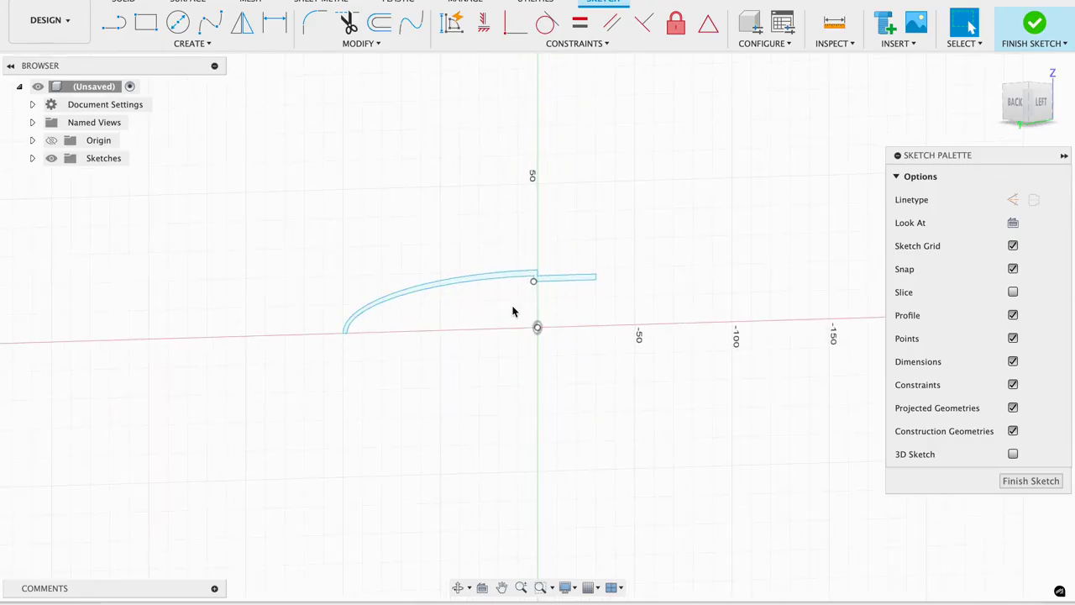
left_click(1026, 102)
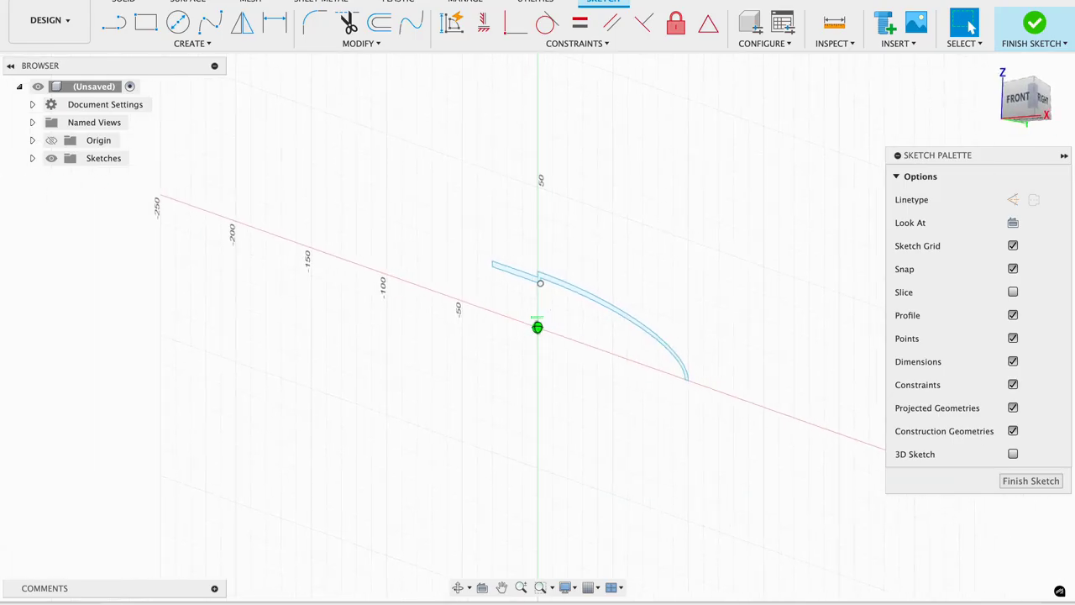
left_click(1017, 100)
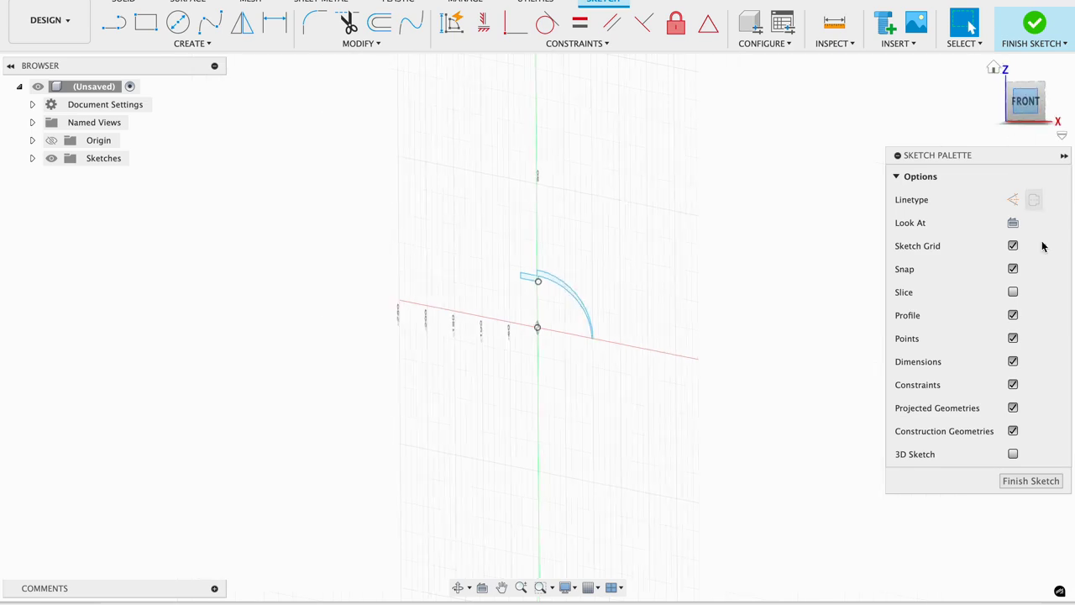
left_click(999, 102)
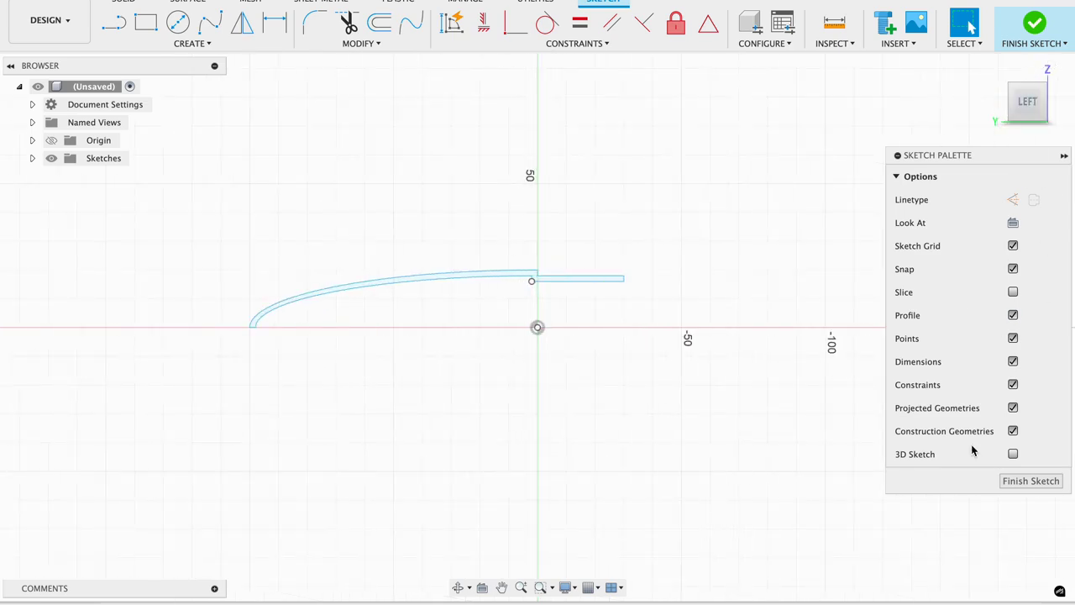
left_click(1022, 484)
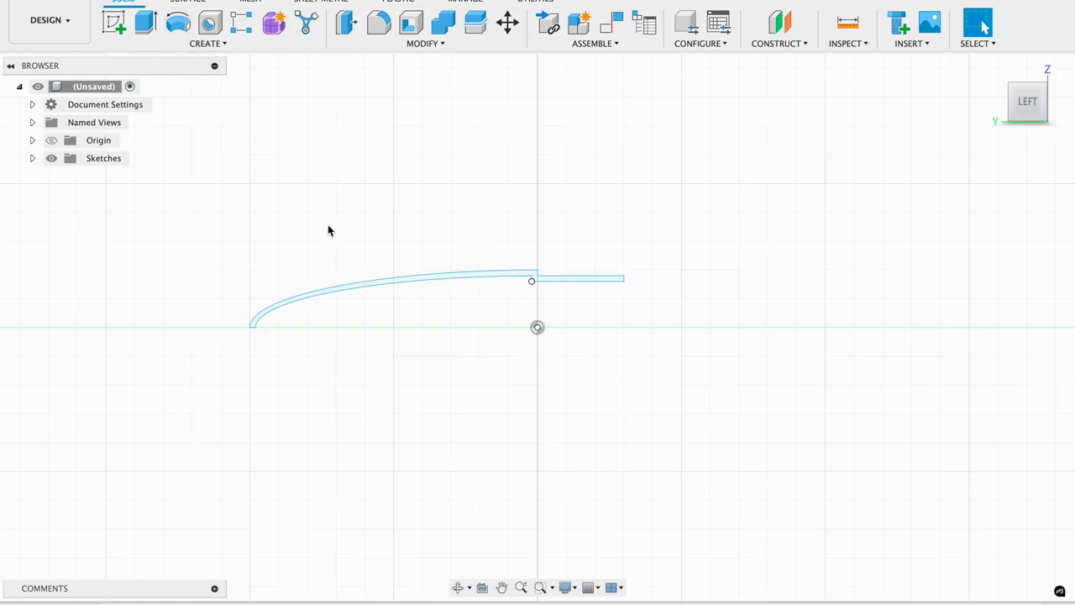
Revolve the nose cone profile 360 degrees around the Y axis as a new body.
mouse_move(1030, 161)
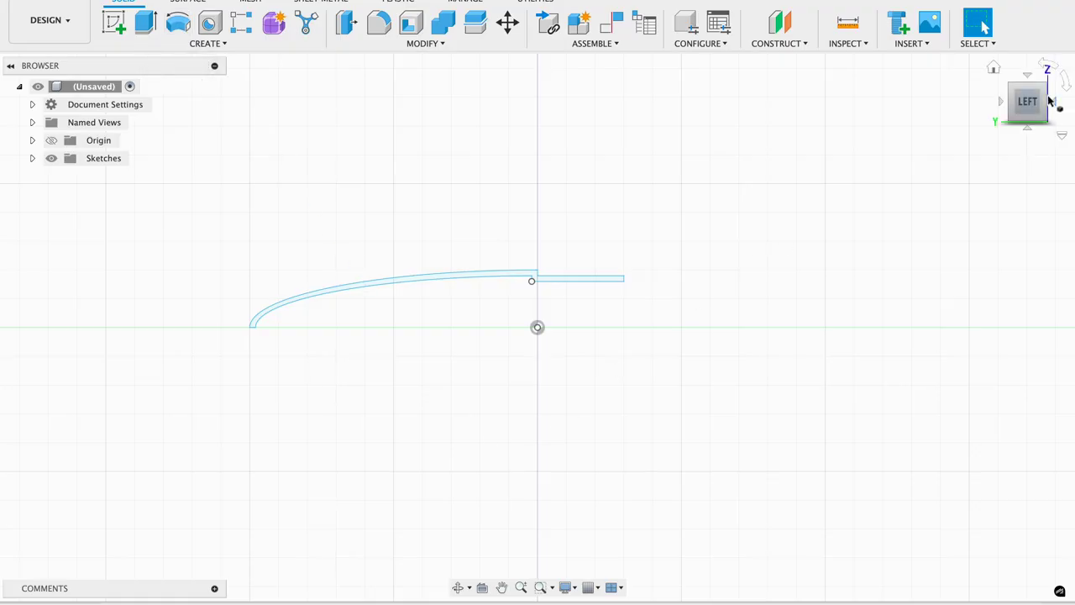
left_click(1028, 76)
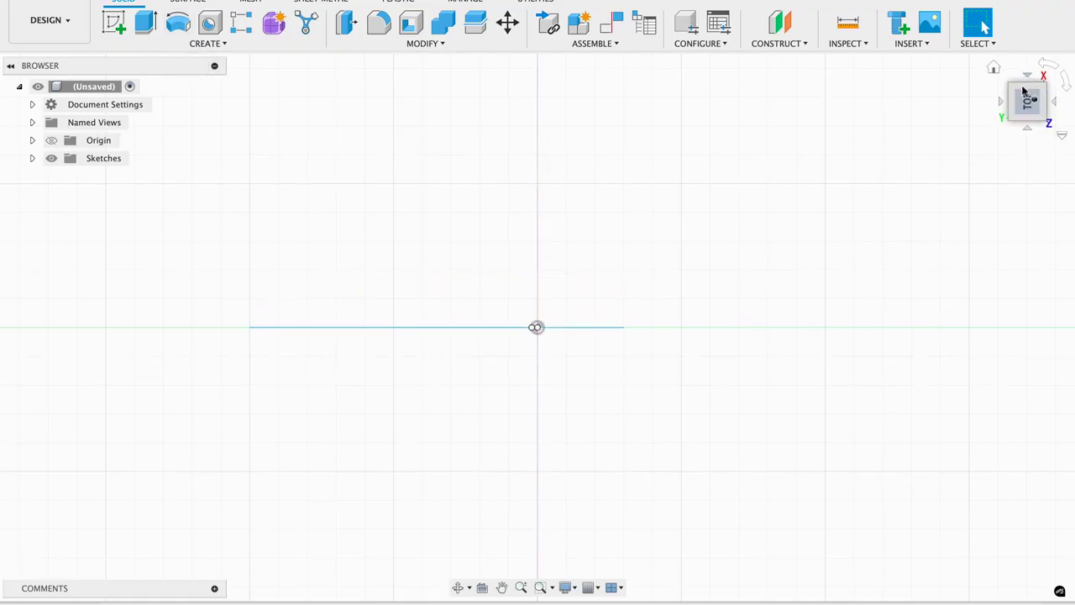
left_click_drag(1024, 91, 1029, 26)
left_click(184, 23)
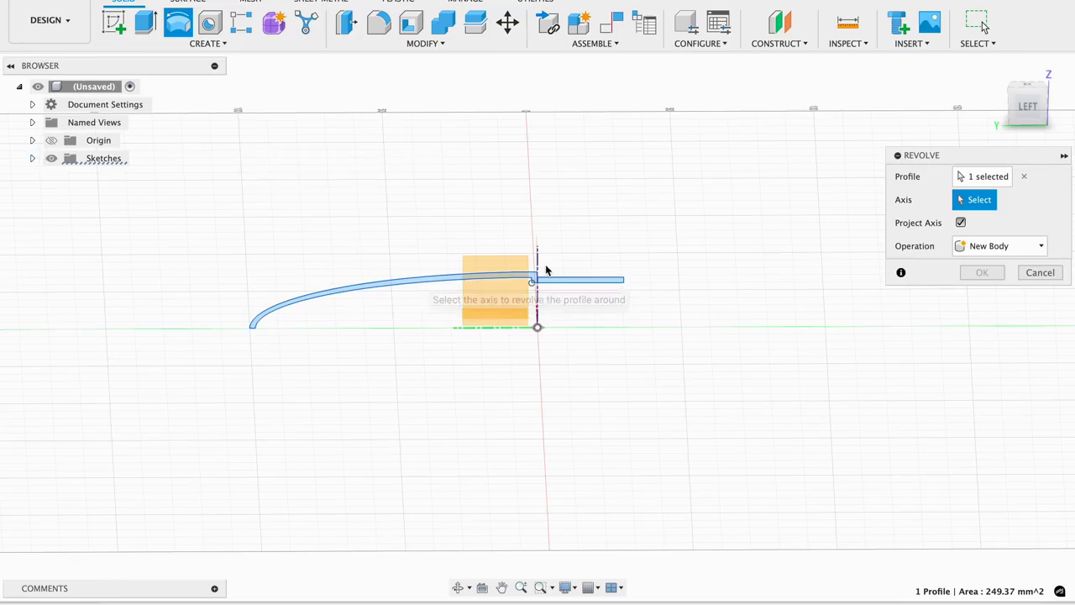
left_click(1025, 177)
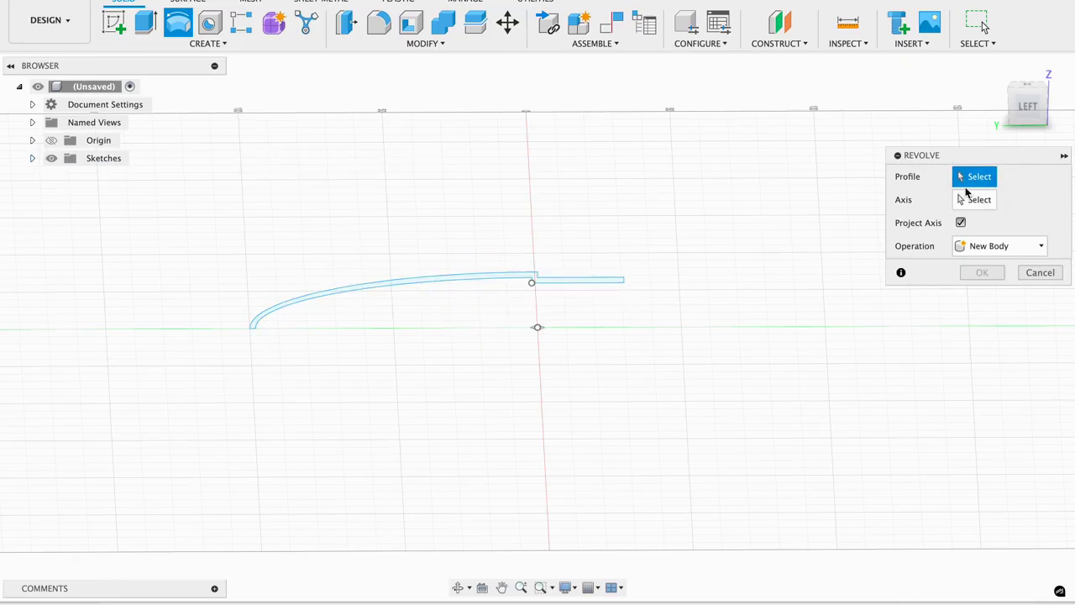
left_click(462, 279)
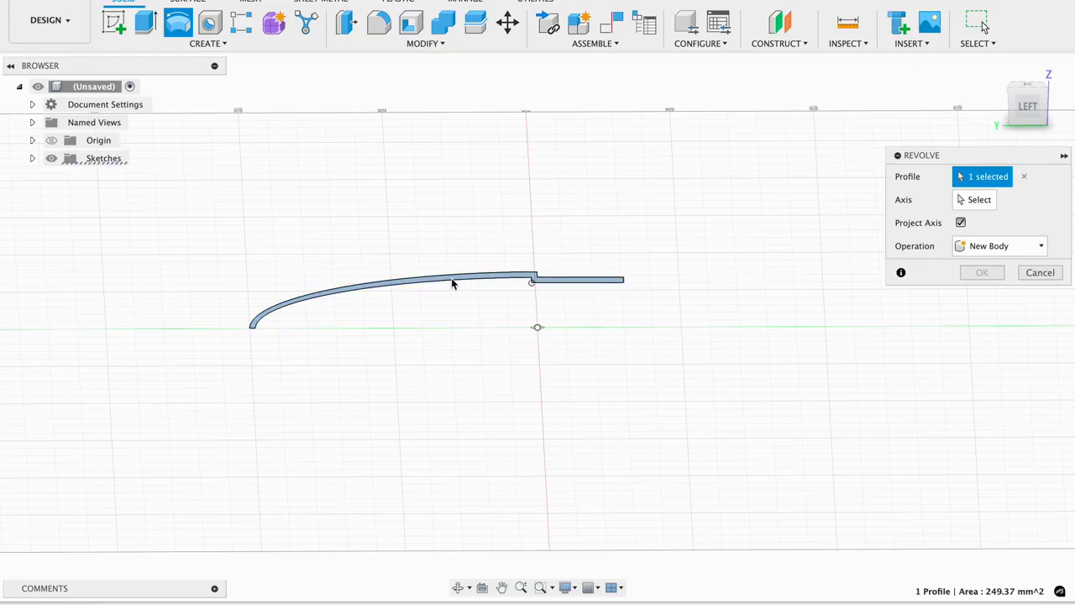
left_click(975, 200)
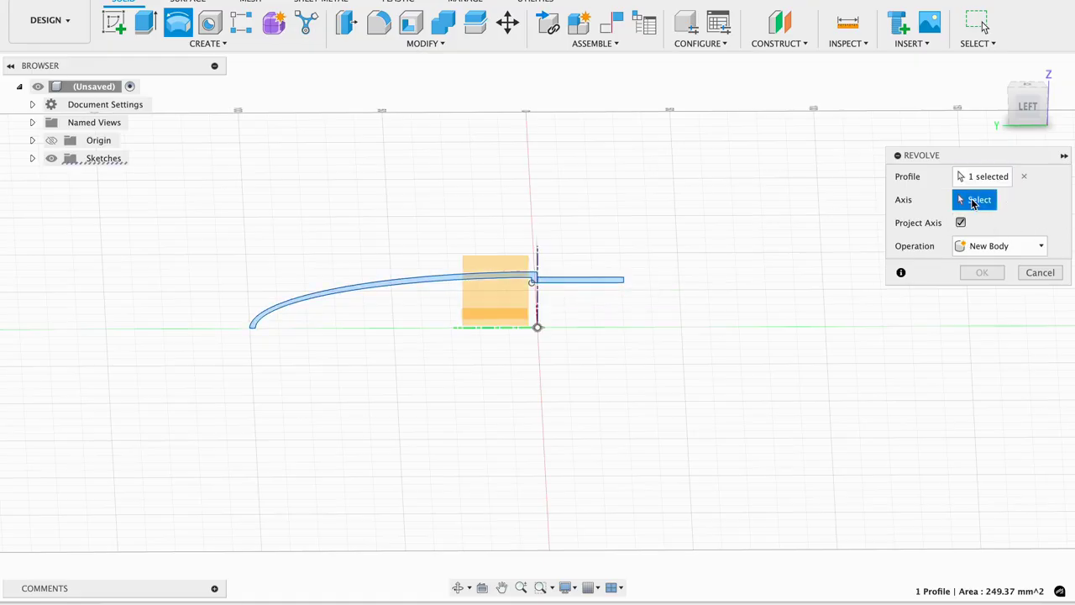
left_click(458, 327)
left_click_drag(1025, 111, 946, 106)
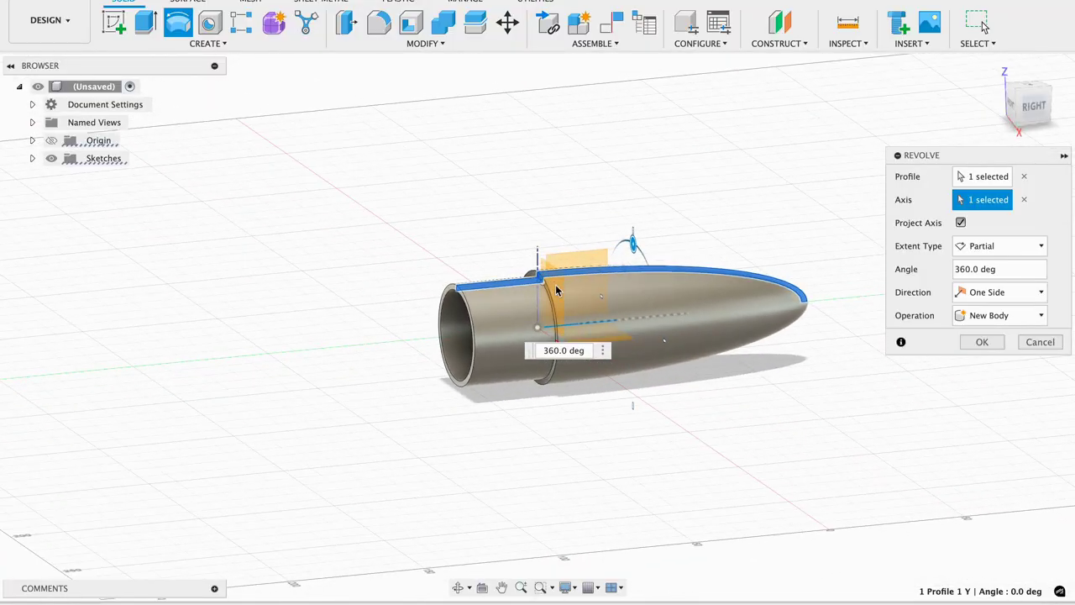
scroll(552, 276, "up", 3)
scroll(552, 275, "up", 1)
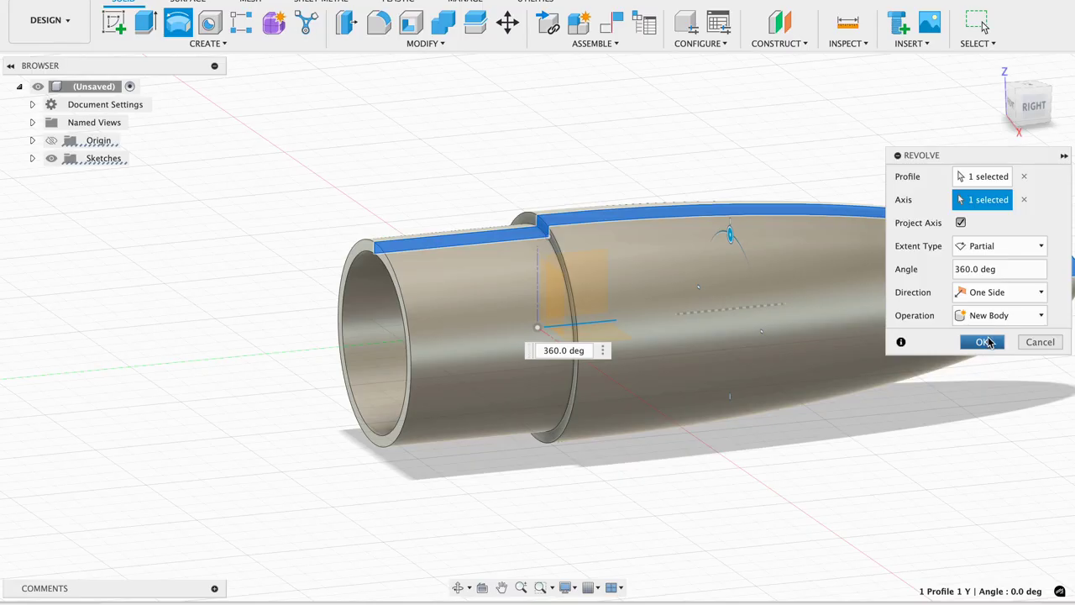
left_click_drag(1042, 112, 699, 109)
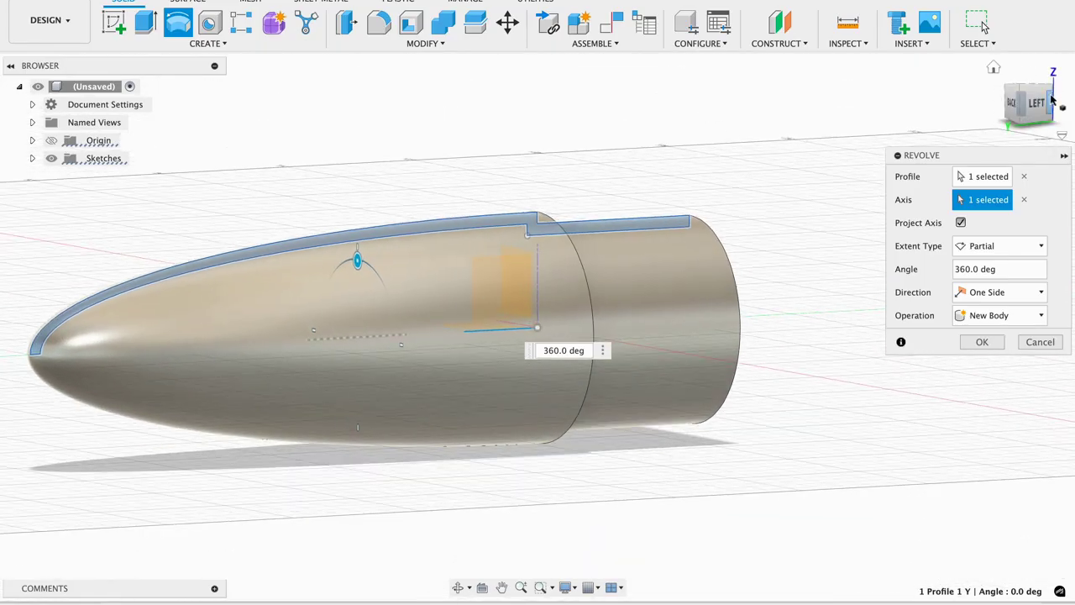
left_click_drag(1004, 110, 744, 111)
left_click(981, 342)
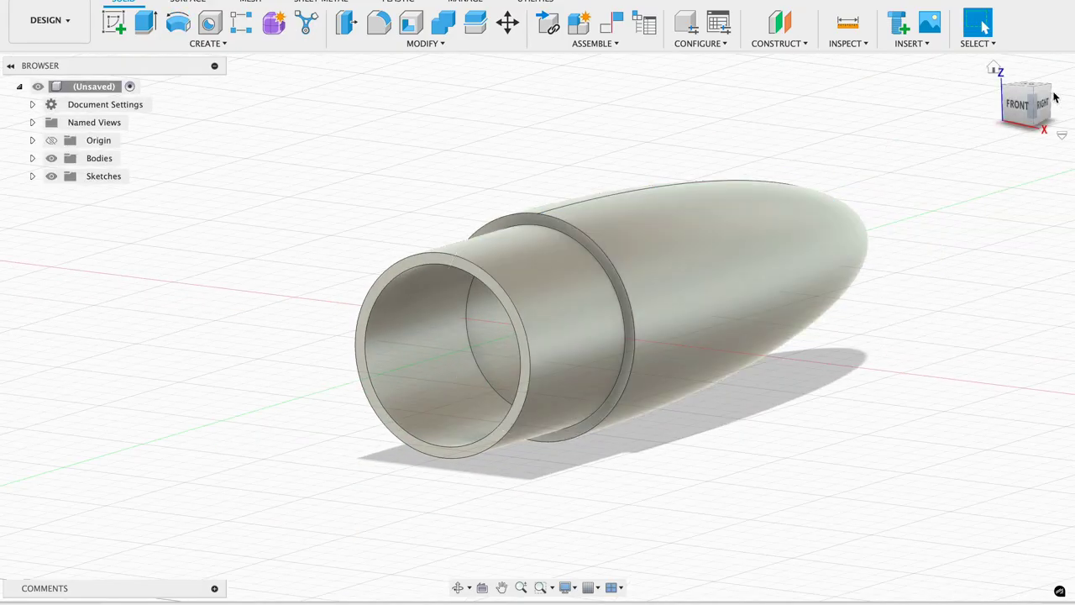
left_click_drag(1022, 107, 1060, 112)
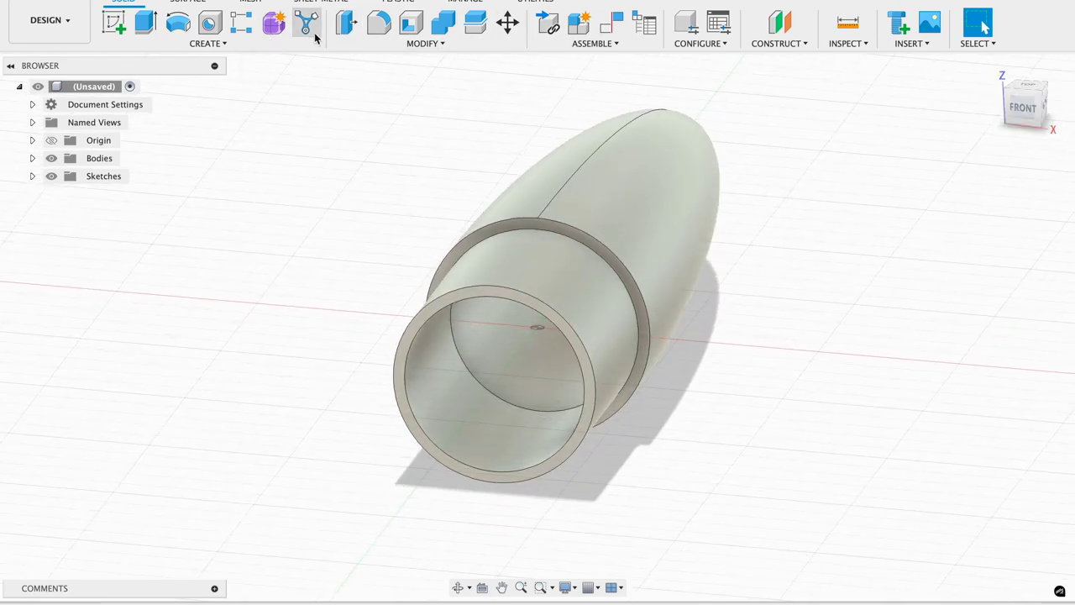
left_click_drag(1044, 107, 804, 103)
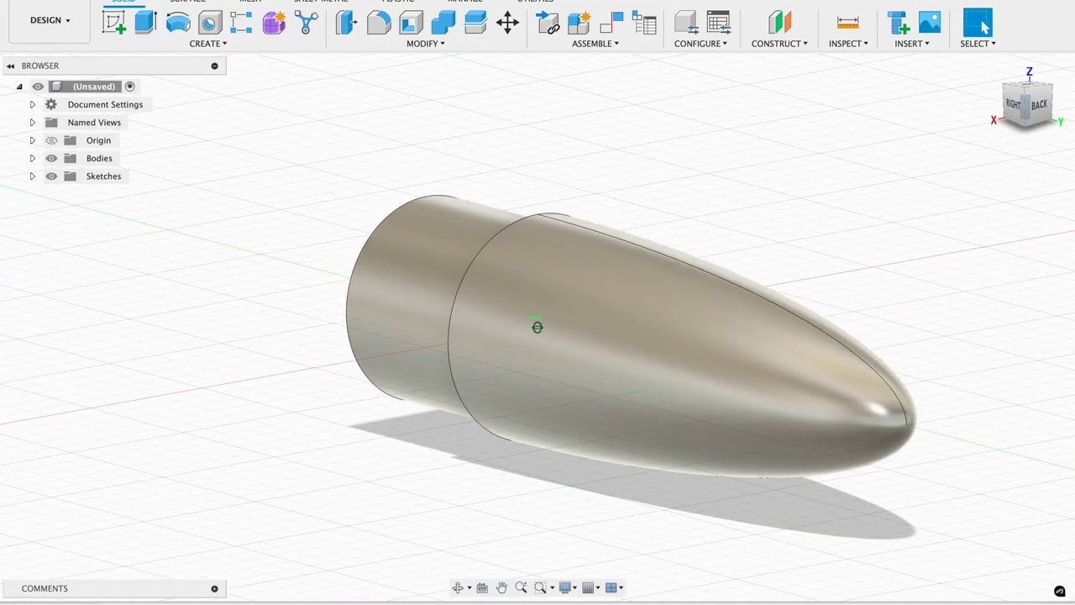